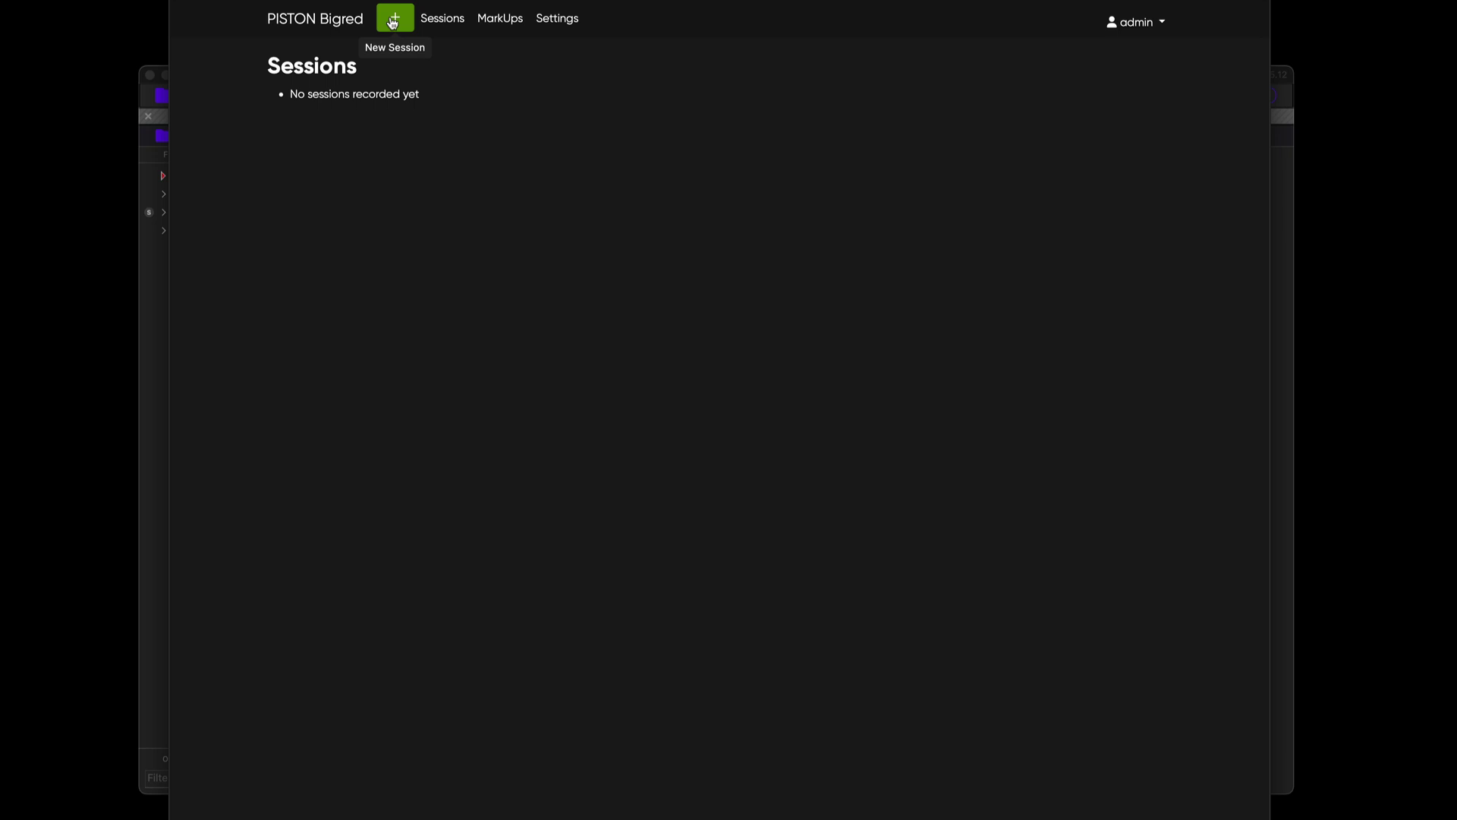
# Create a new recording session and name it Demo
pyautogui.click(392, 23)
pyautogui.click(438, 241)
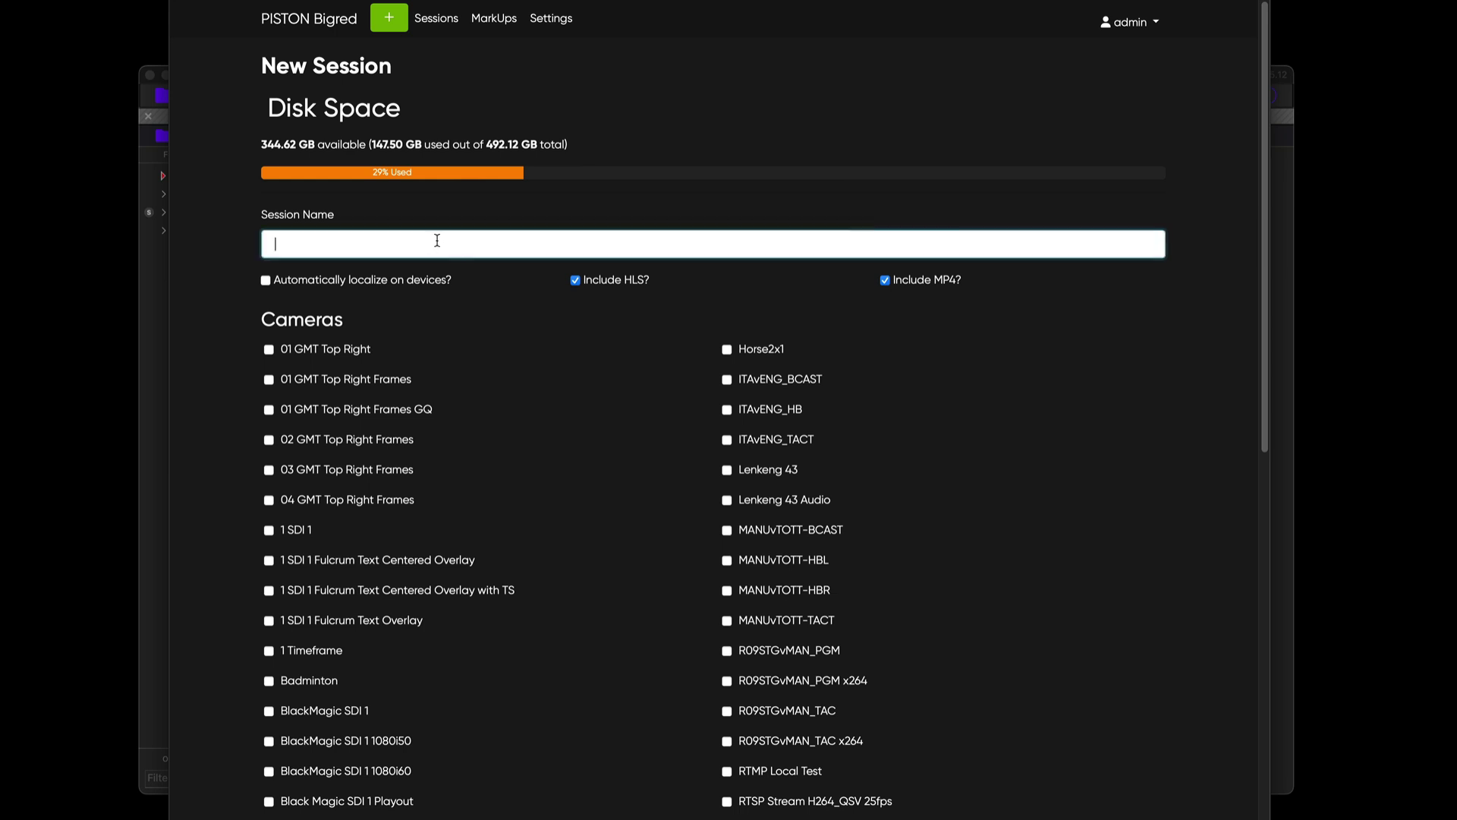
pyautogui.write('Demo')
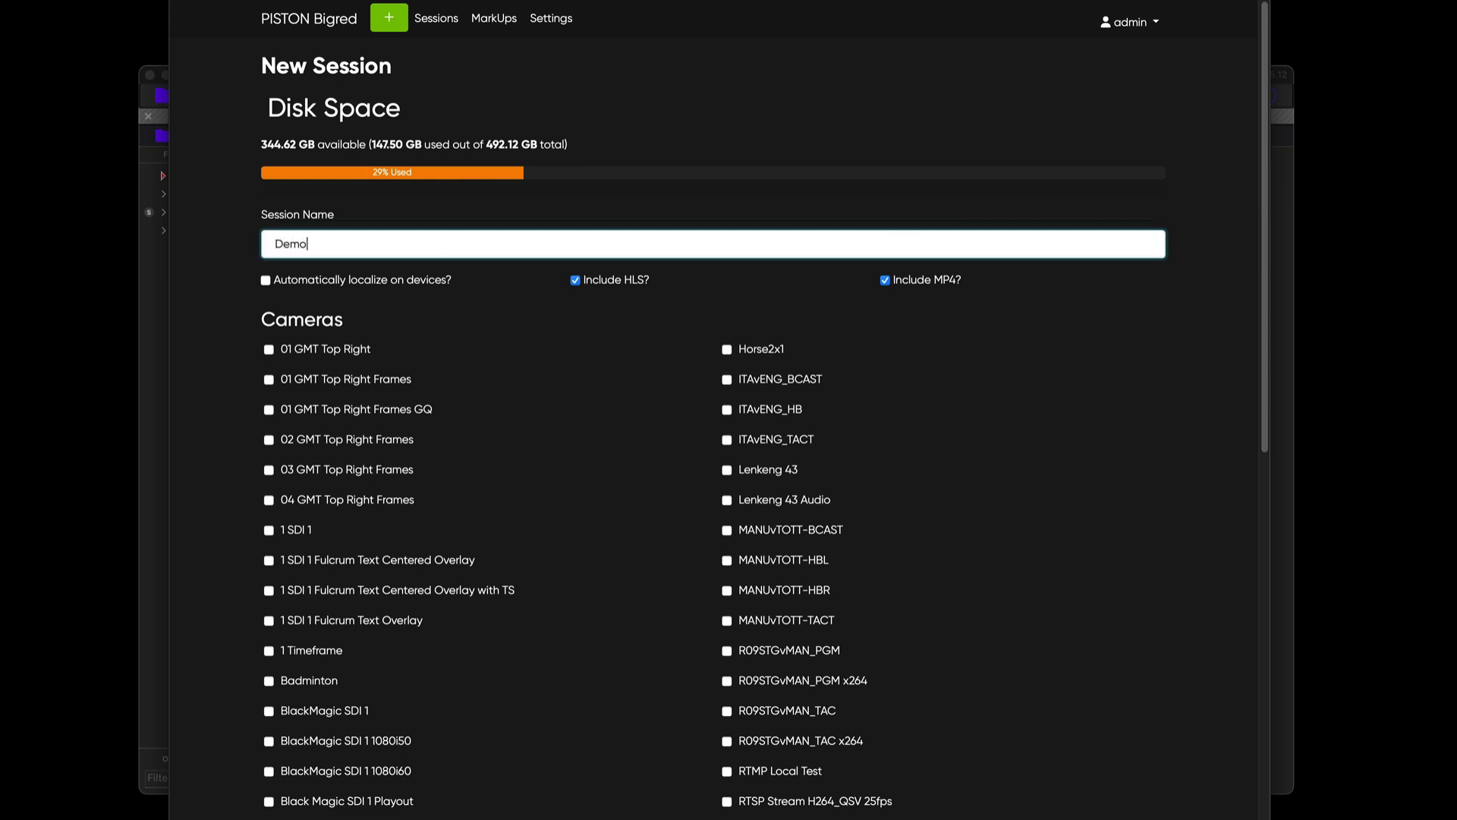
# Select the Fulcrum Red Test Pattern 25fps QSV and Fulcrum Test Pattern 25fps QSV cameras, with Example MarkUp as the default qualifier markup
pyautogui.scroll(-10, 584, 560)
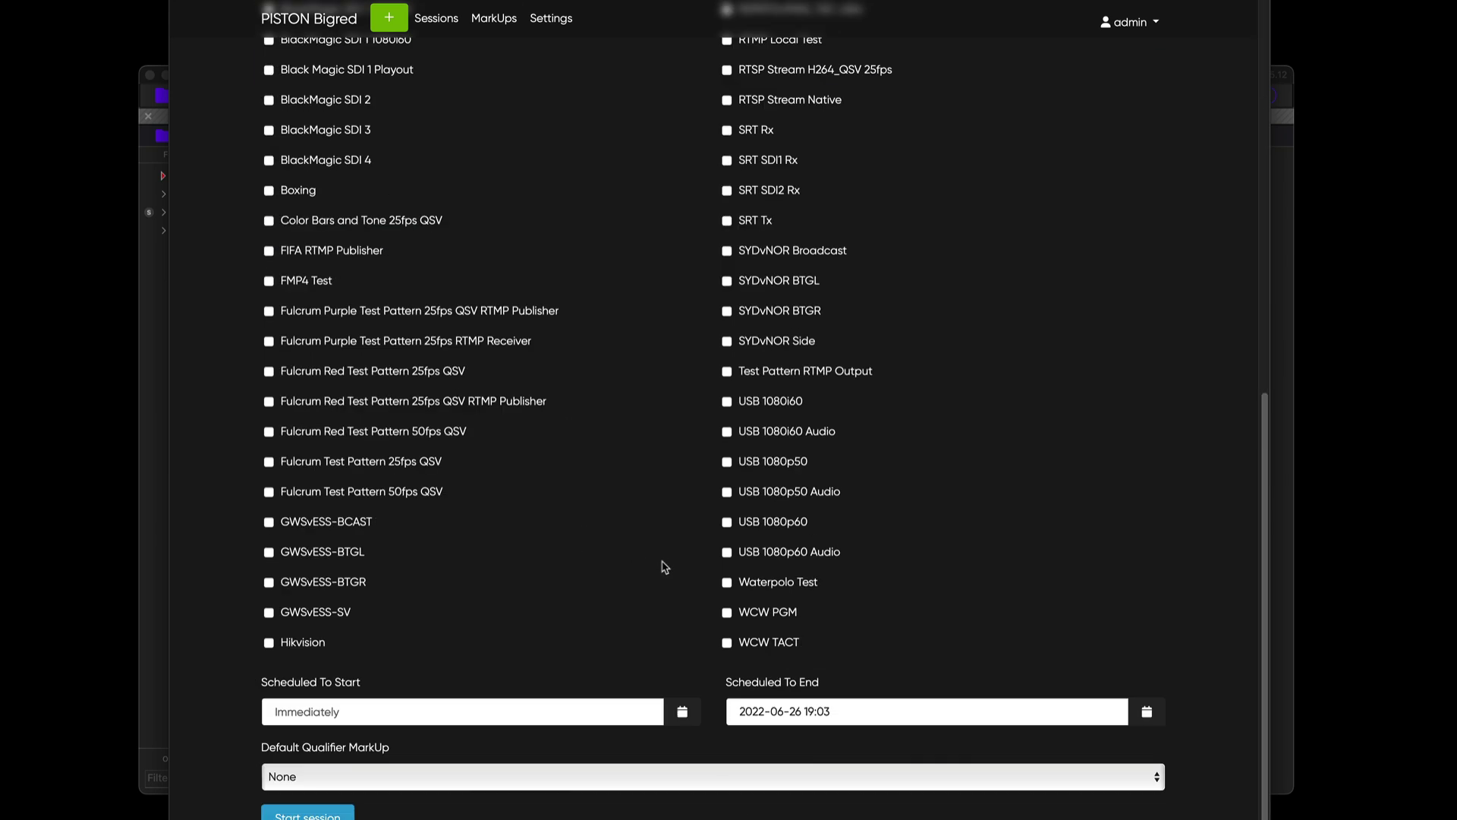
pyautogui.scroll(3, 667, 565)
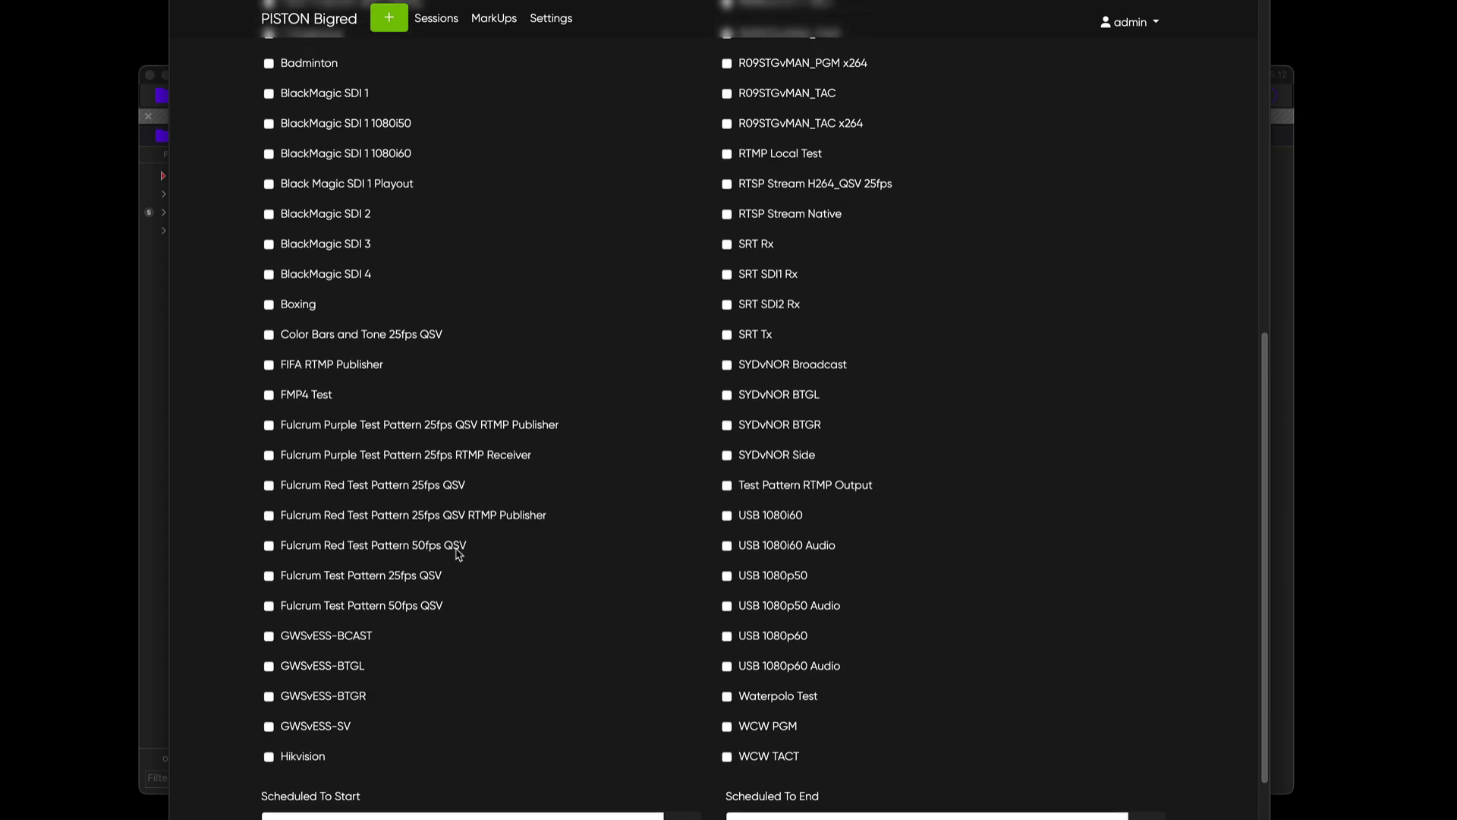
pyautogui.click(397, 486)
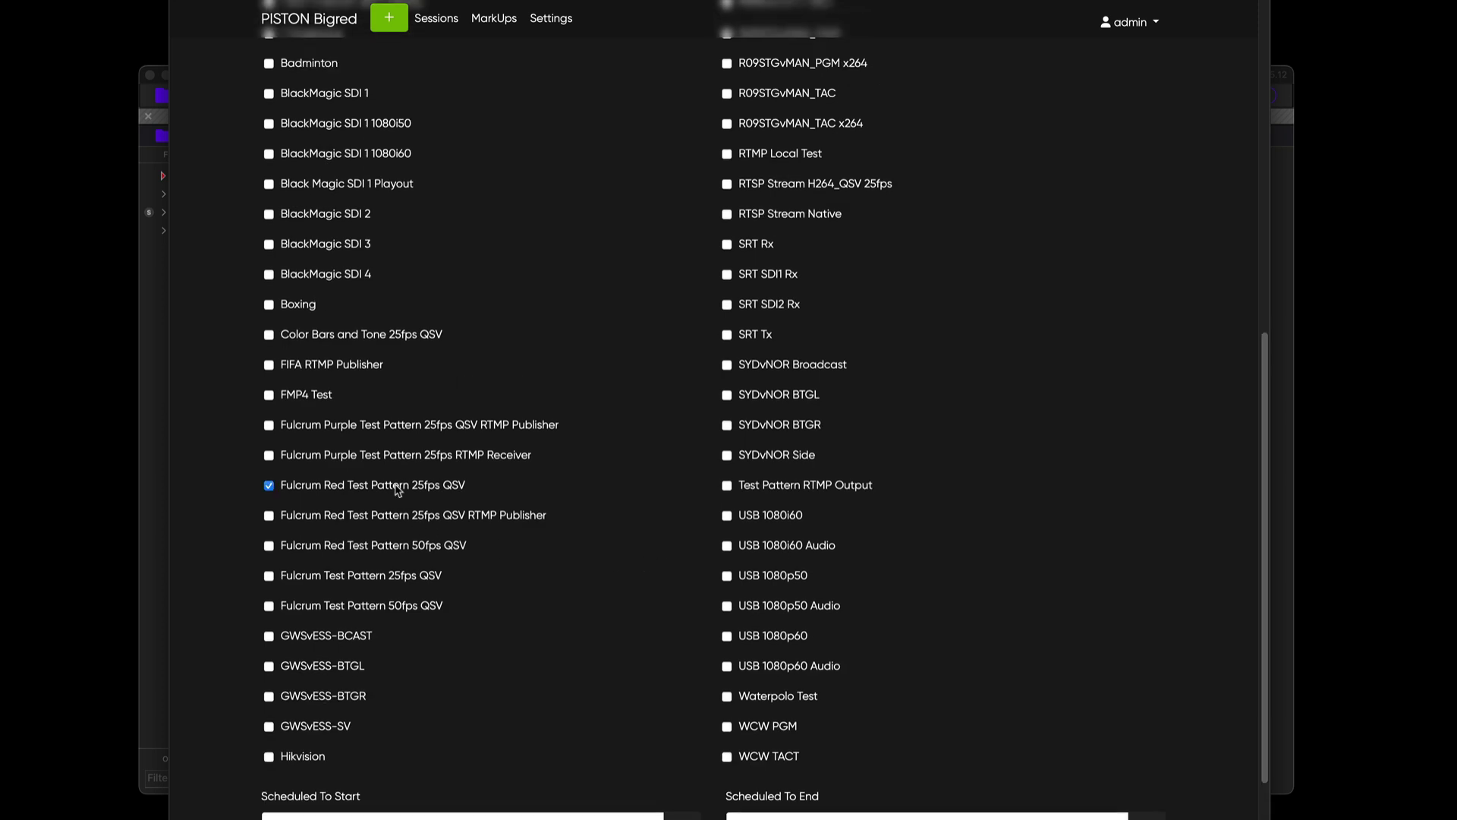
pyautogui.click(397, 583)
pyautogui.scroll(-3, 396, 583)
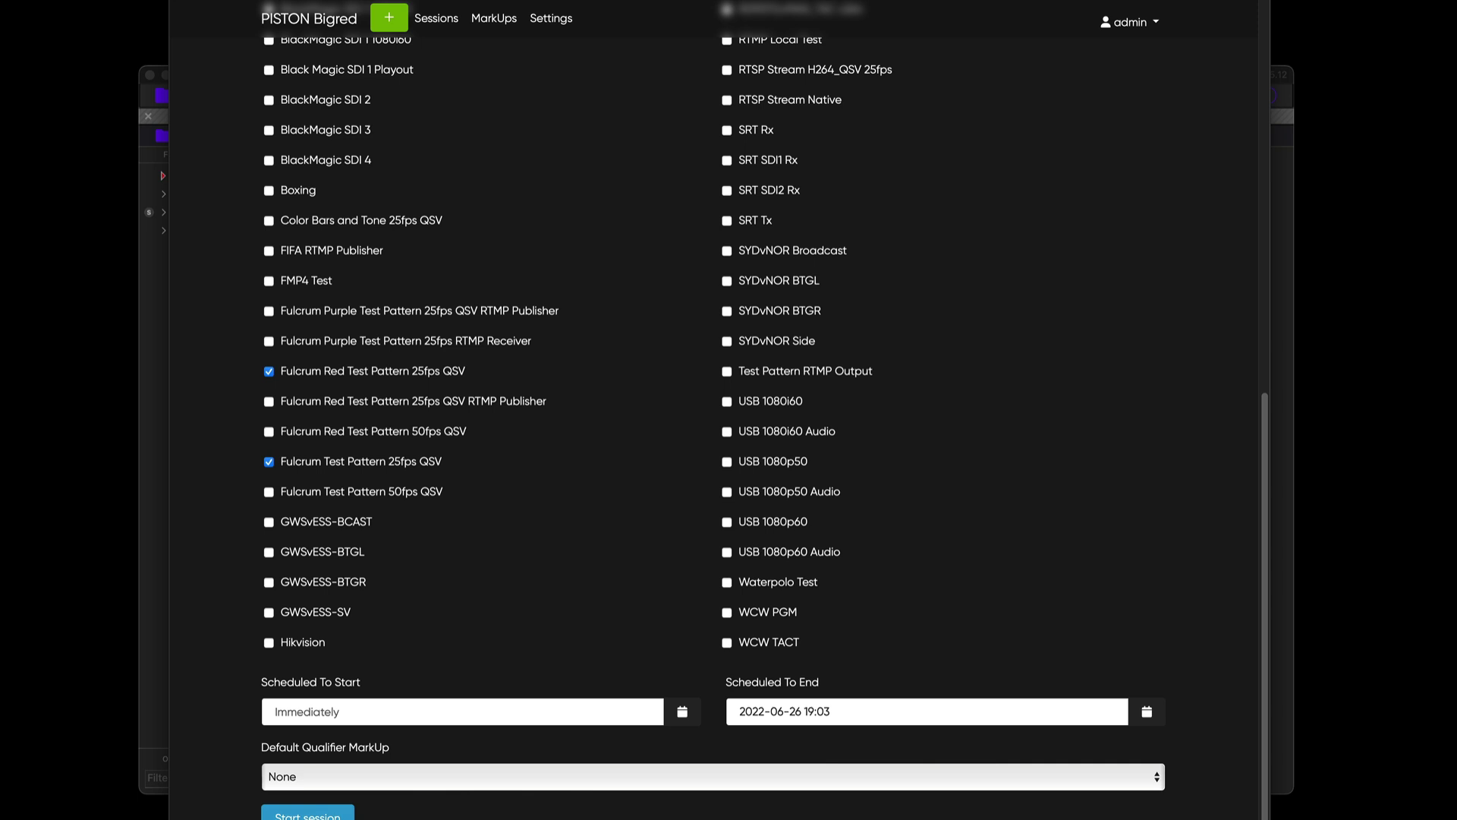
pyautogui.click(355, 775)
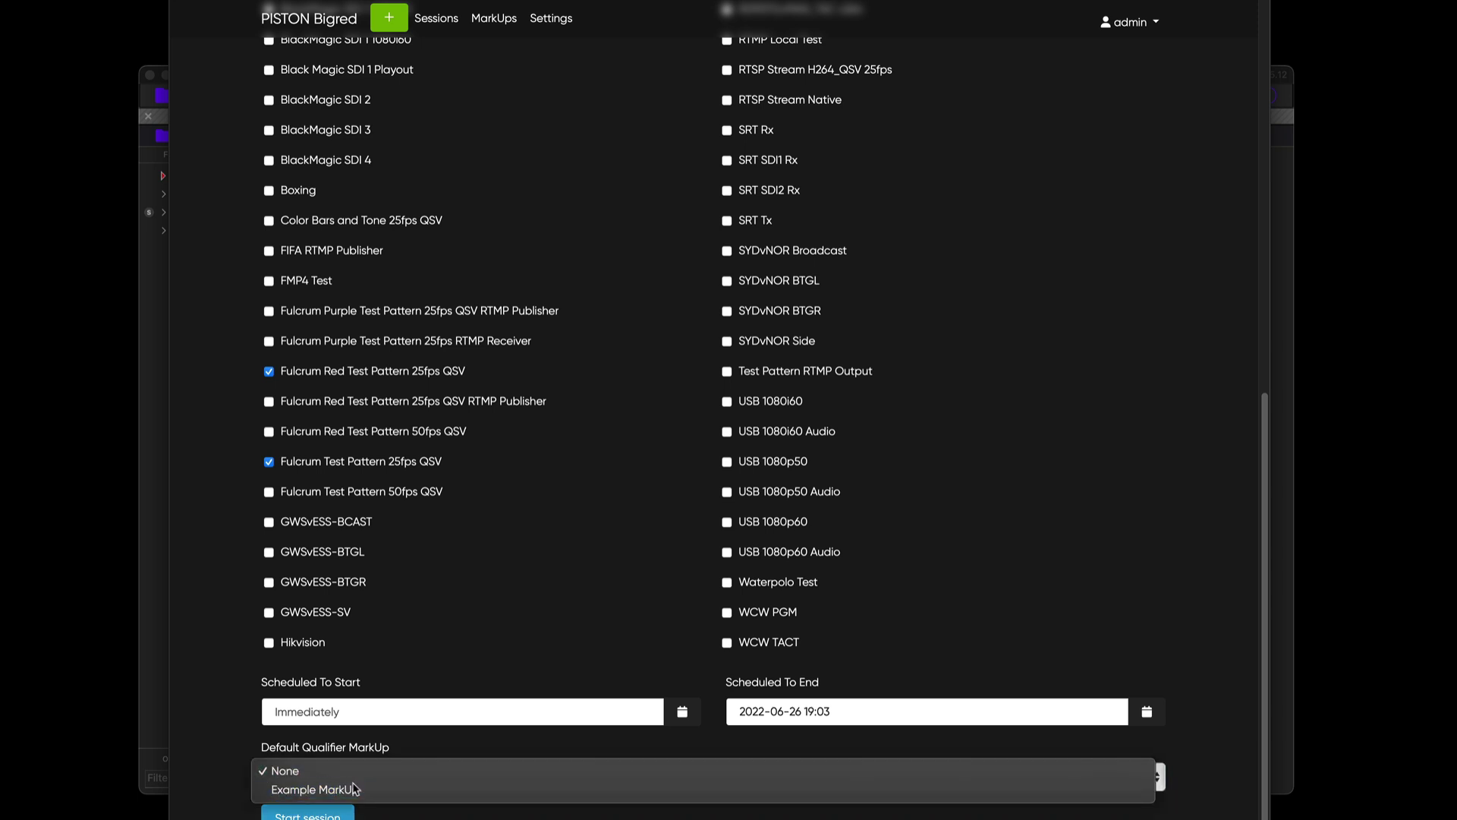
pyautogui.click(356, 790)
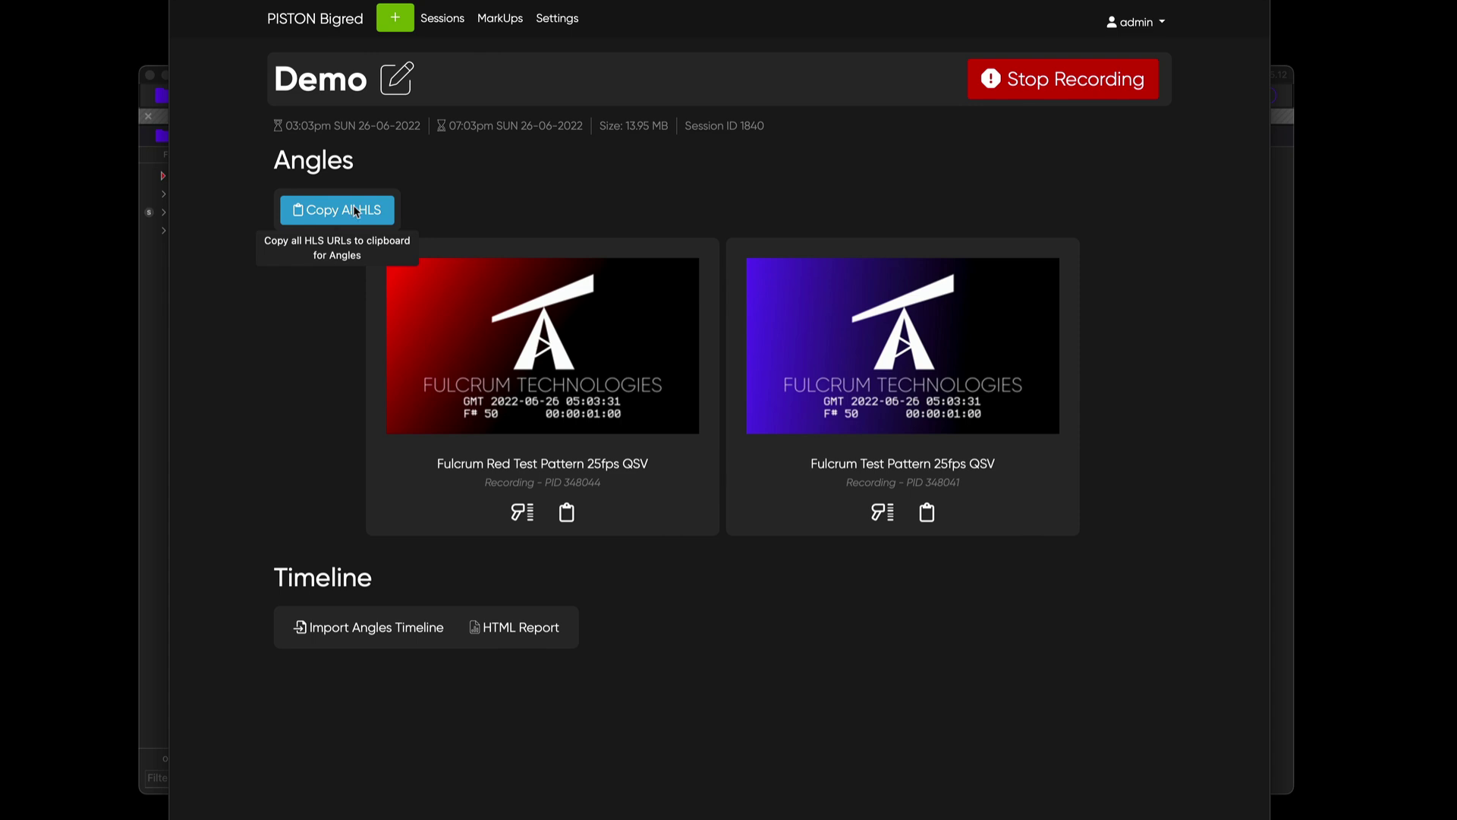
# Switch to Angles and arrange the Super Tab with two upper panes and one full-width lower pane
pyautogui.click(156, 332)
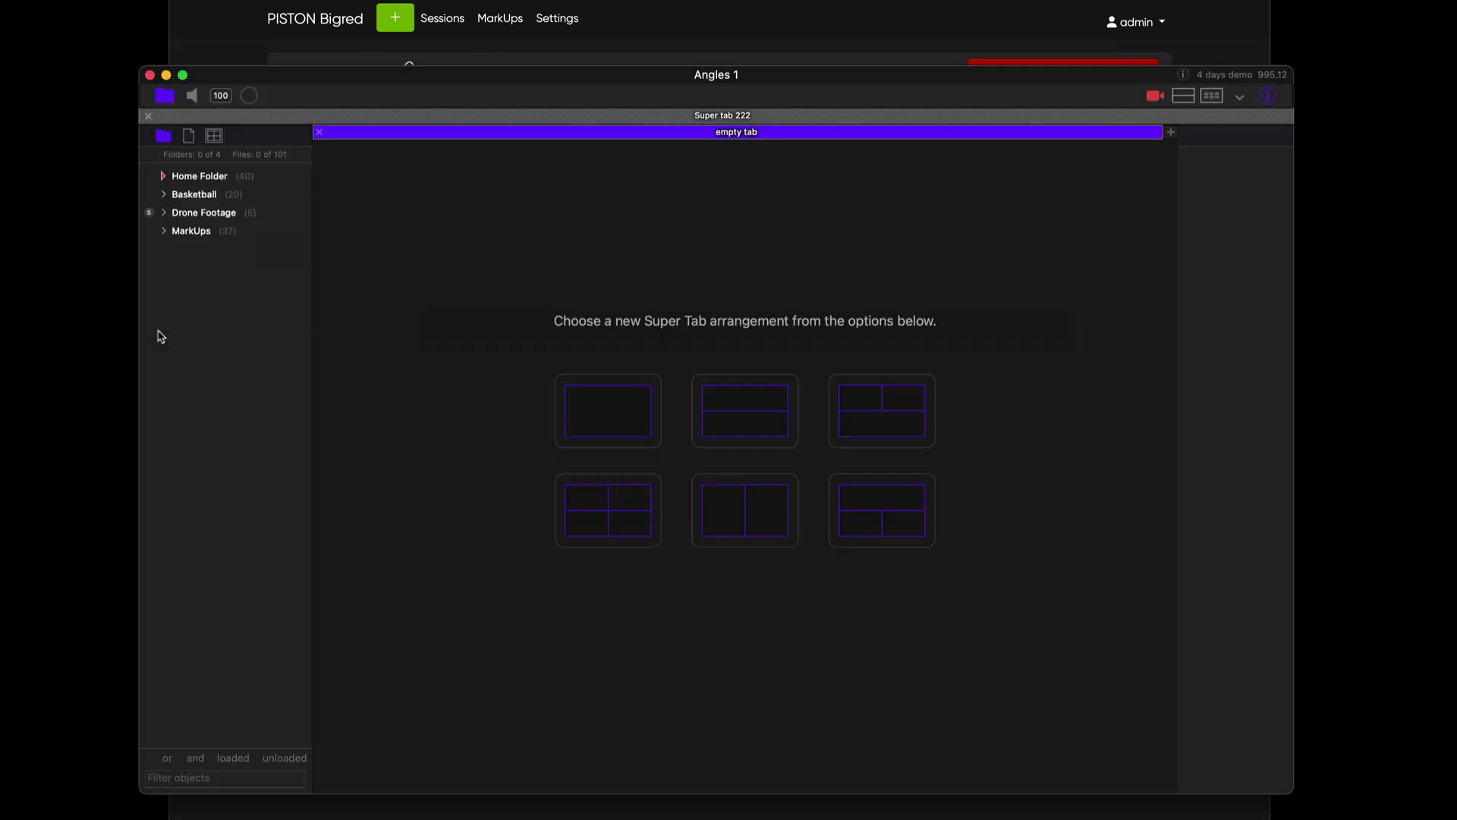
pyautogui.click(871, 421)
# Create a movie collection in the second upper pane and paste both copied Fulcrum test pattern angles into it
pyautogui.click(841, 288)
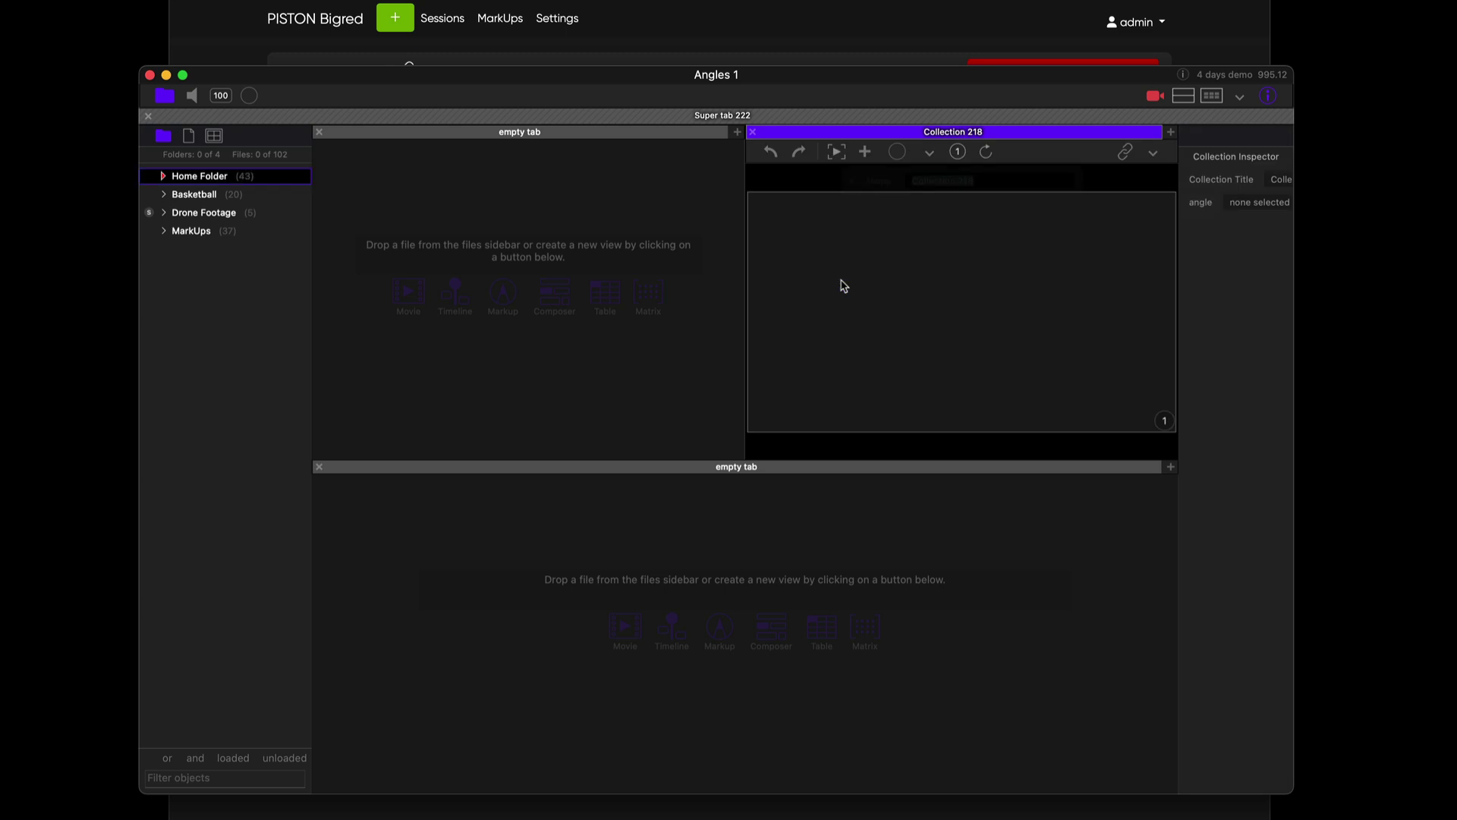
pyautogui.rightClick(866, 307)
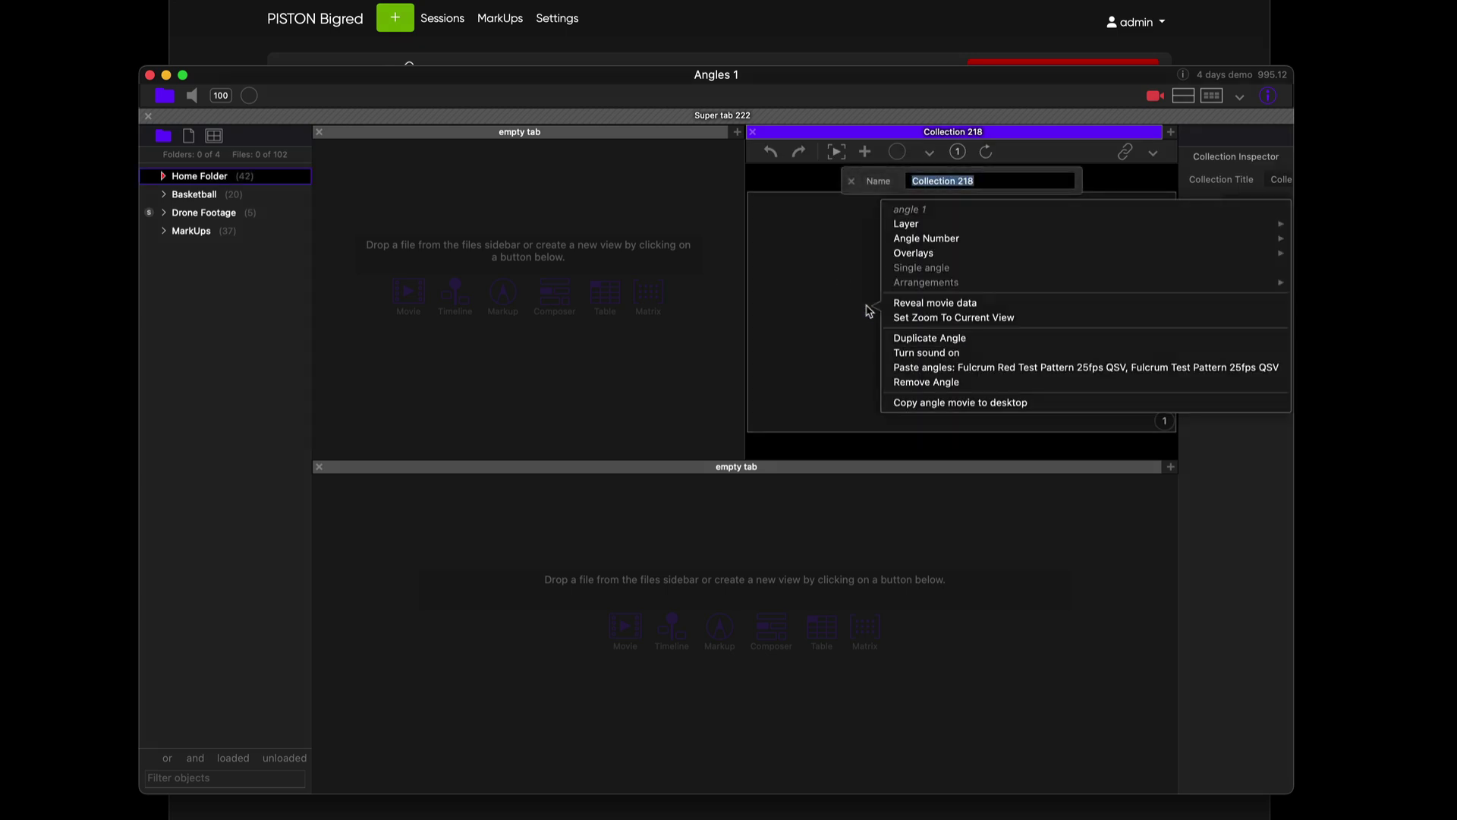
pyautogui.click(980, 354)
# Create a timeline named Demo in the lower pane and move its playhead to 18 seconds
pyautogui.click(675, 633)
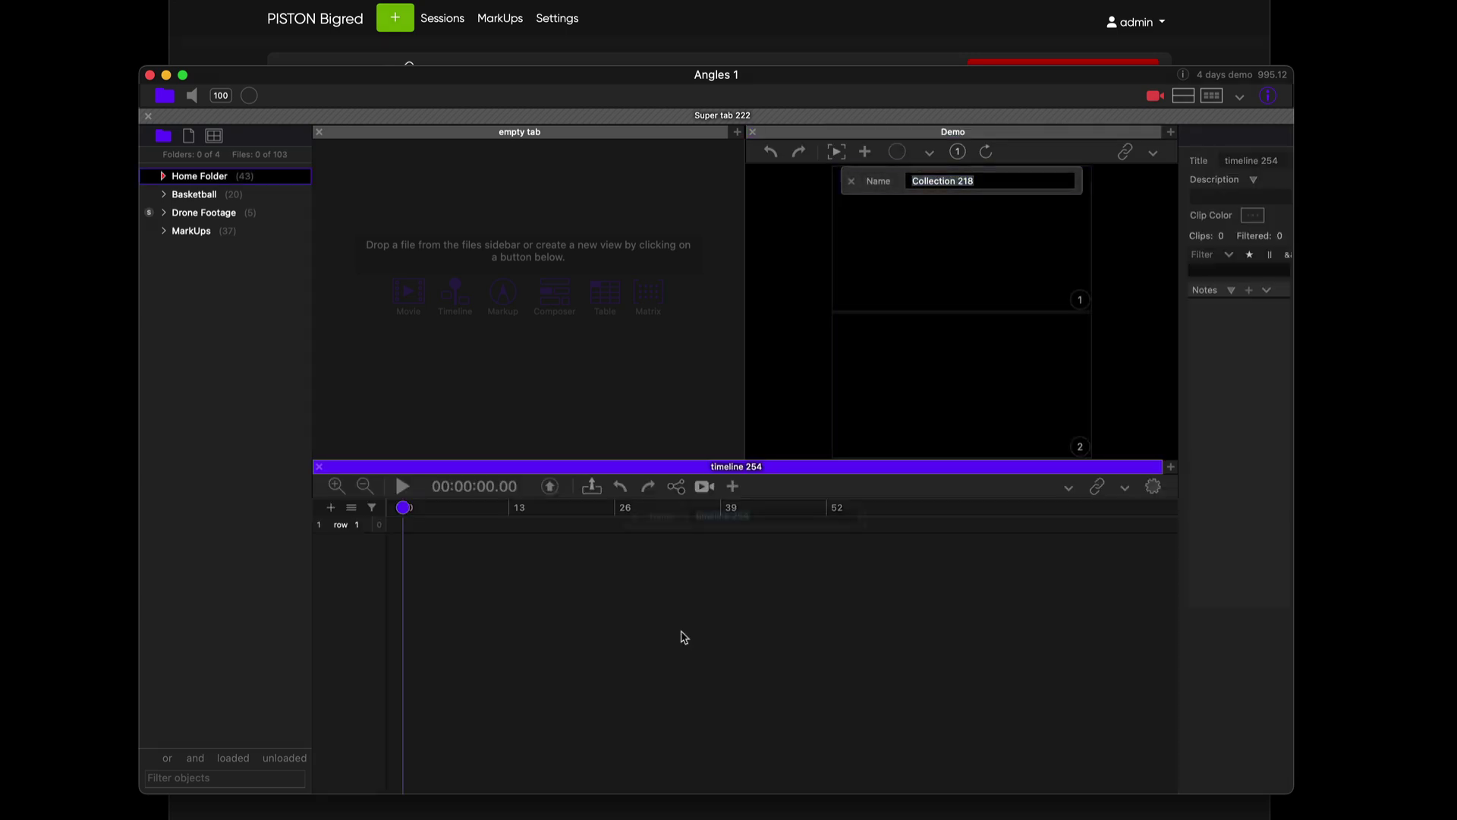
pyautogui.write('Demo')
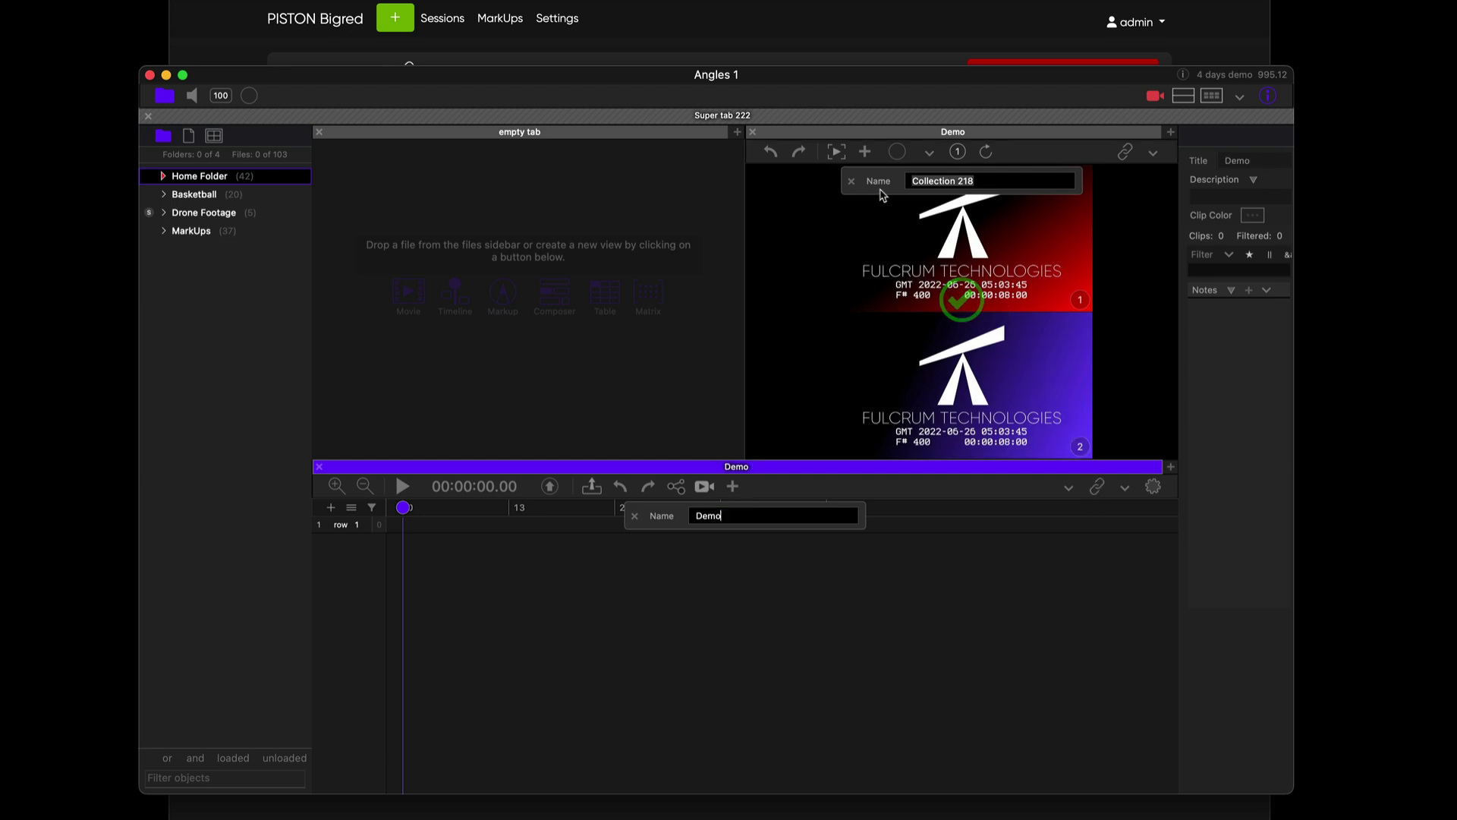
pyautogui.click(851, 181)
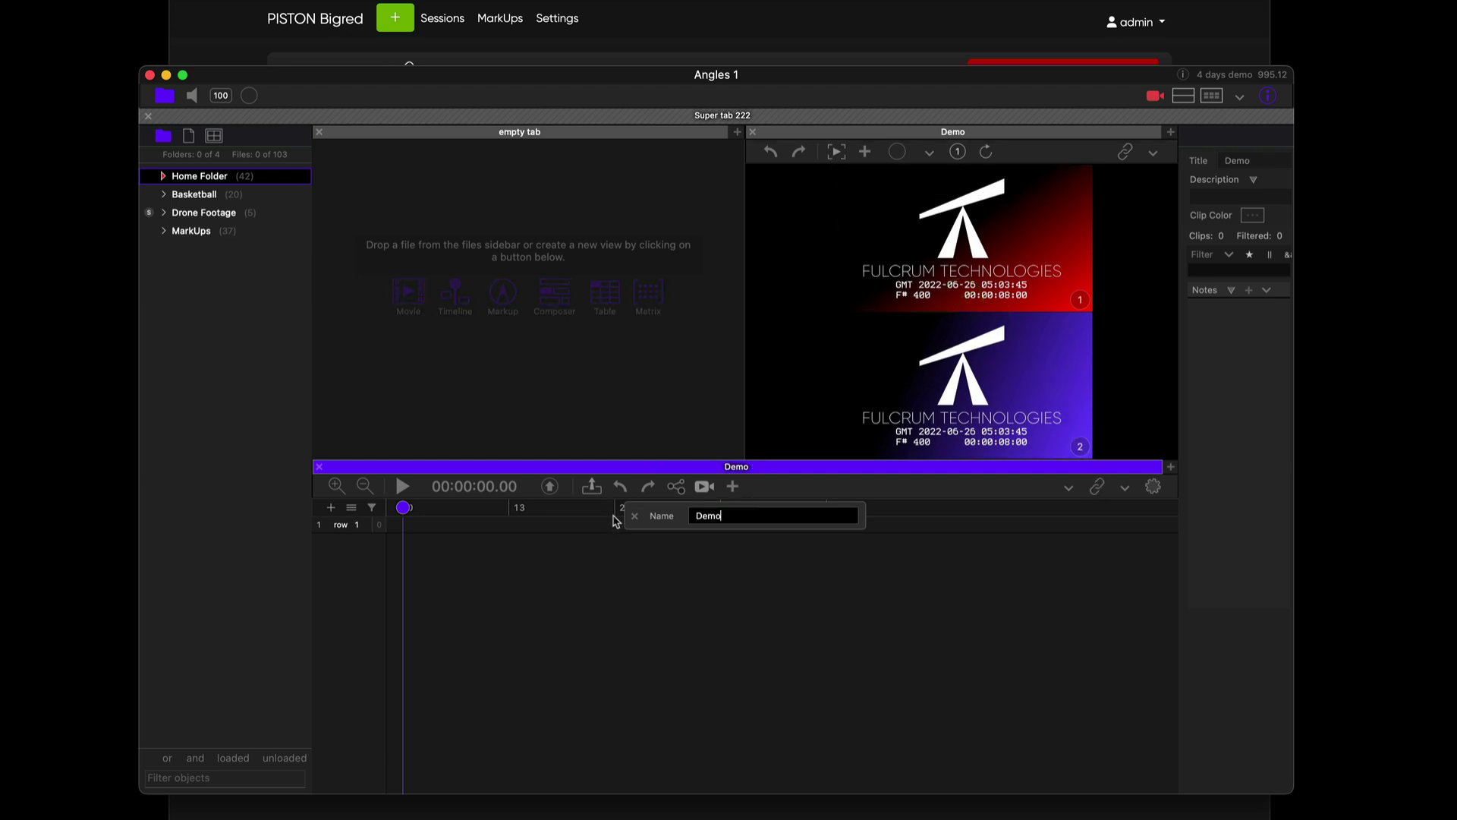
pyautogui.press('Return')
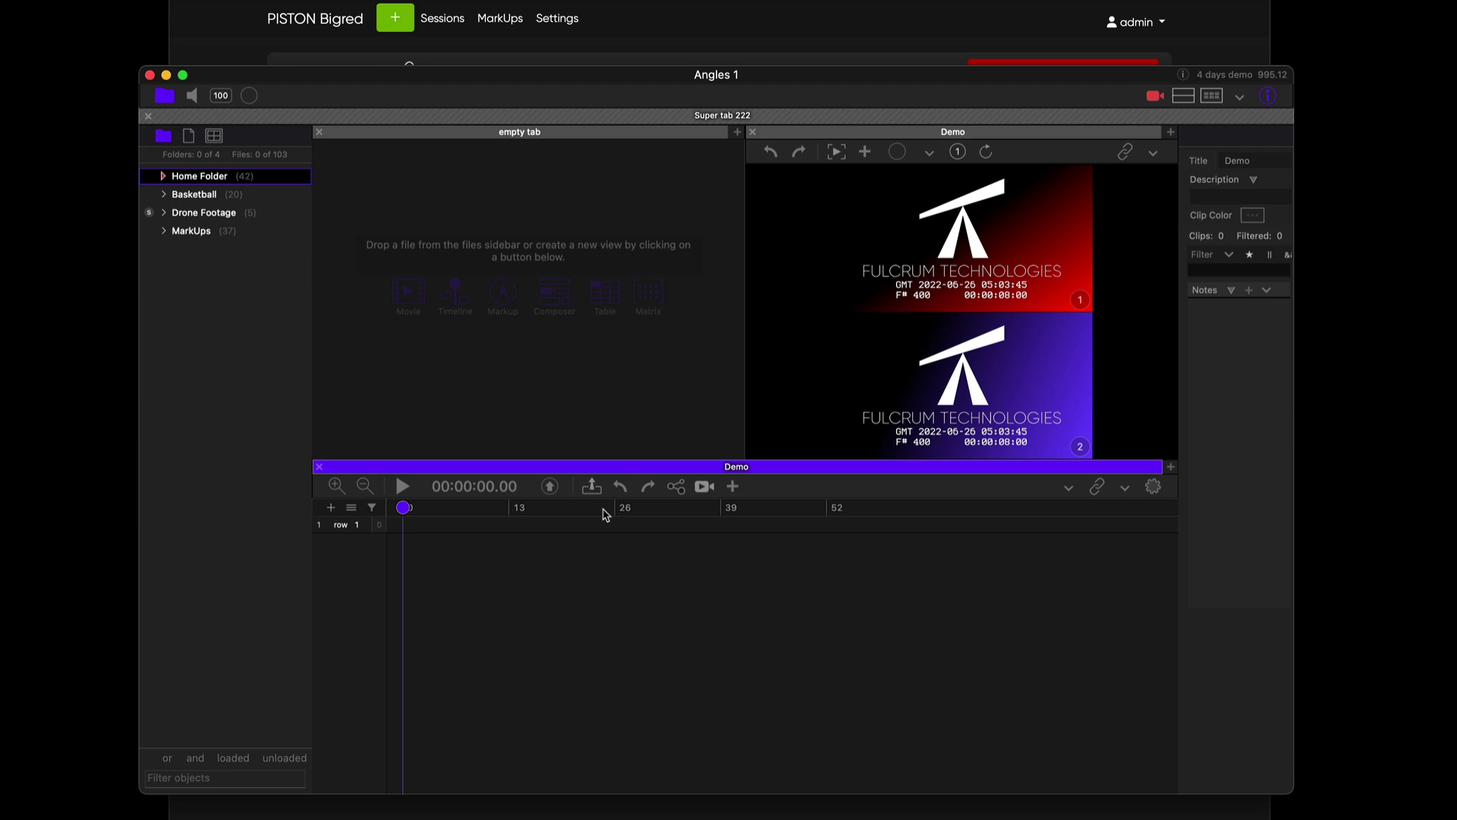
pyautogui.moveTo(605, 509); pyautogui.dragTo(551, 516)
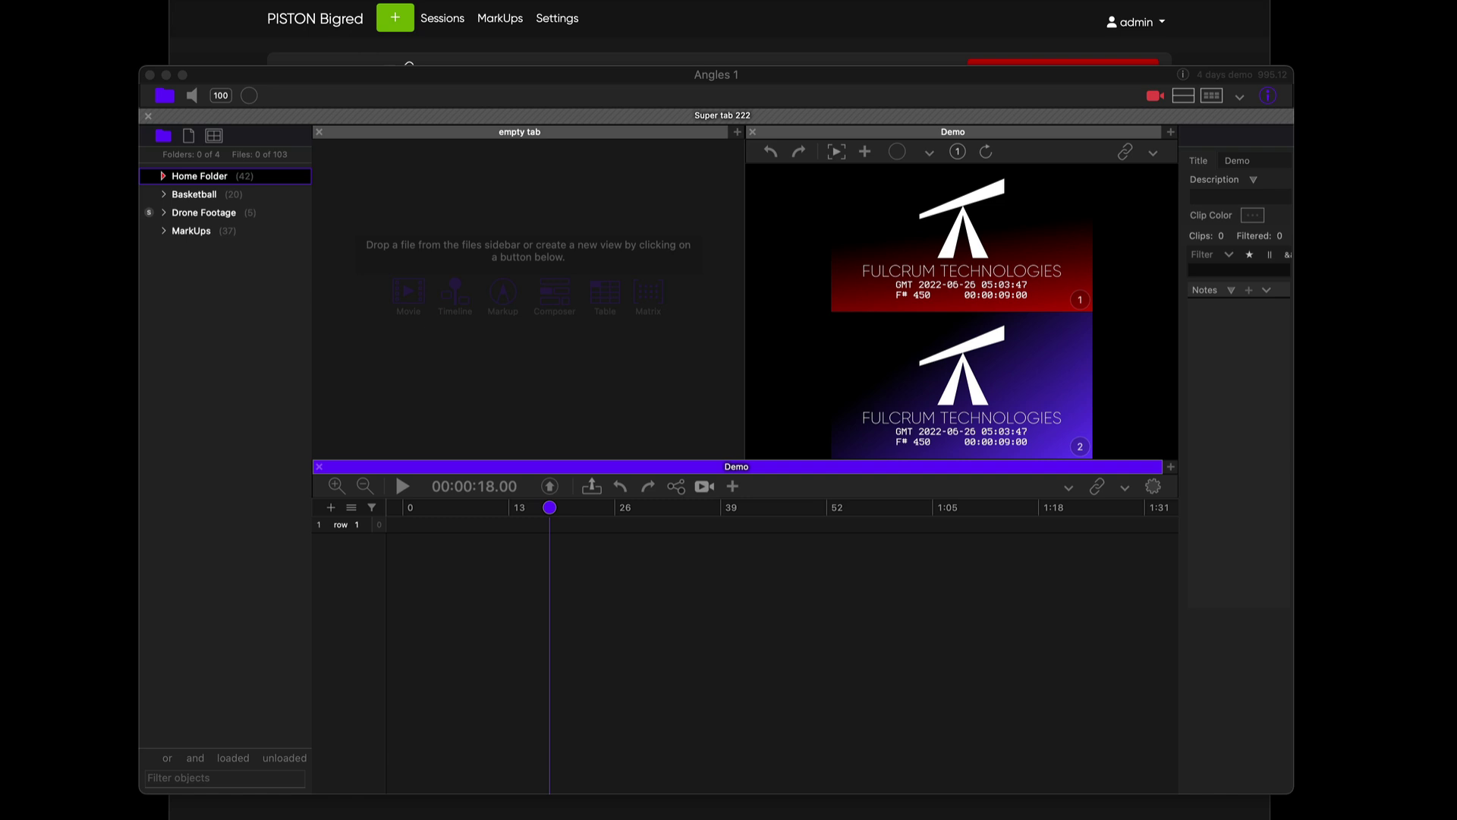
# Switch to Finder, connect to the Piston server share and open the 01840 folder inside sessions
pyautogui.press('super+k')
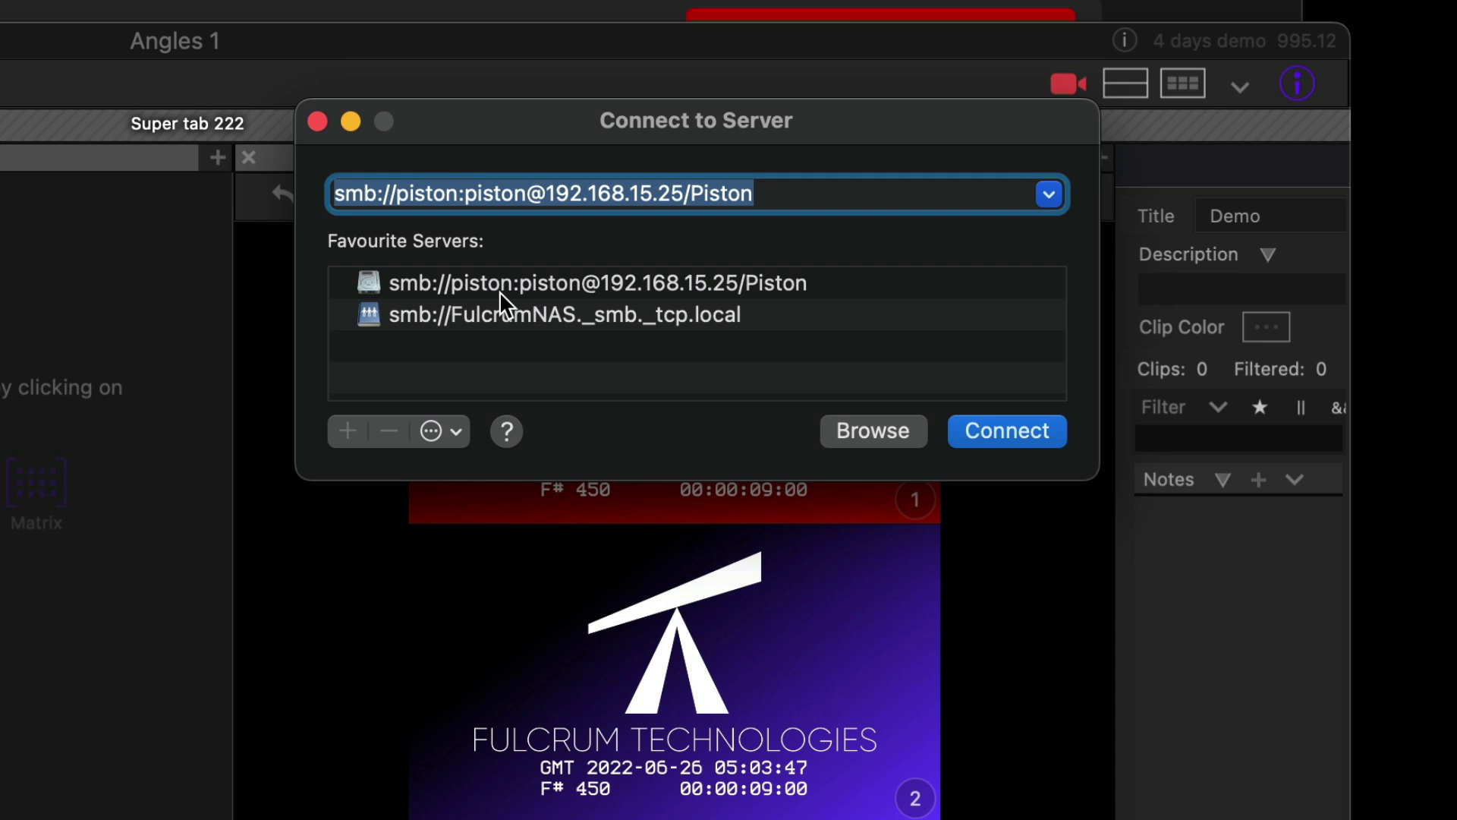
pyautogui.click(1046, 440)
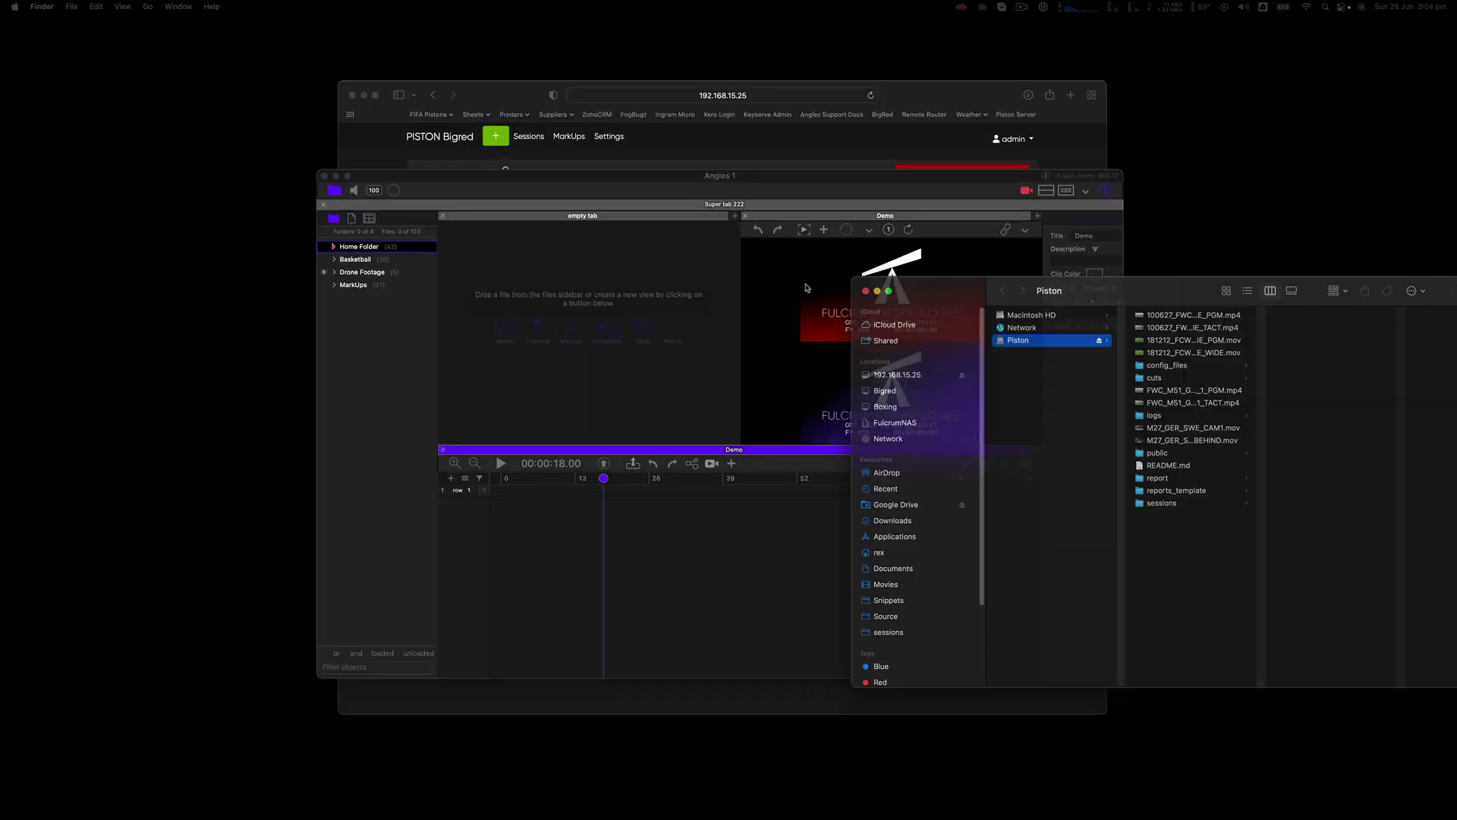
pyautogui.click(658, 392)
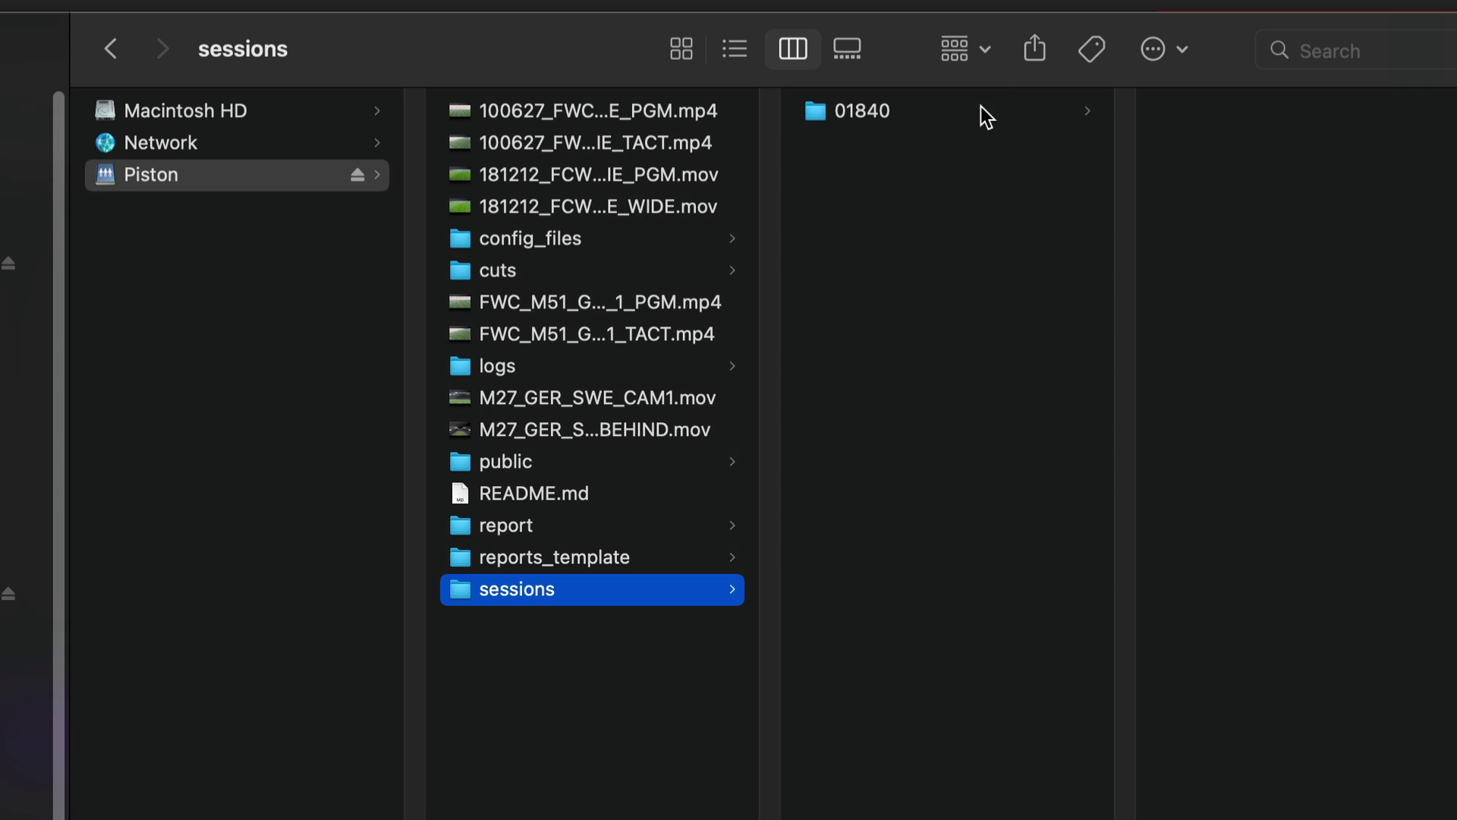
pyautogui.click(981, 108)
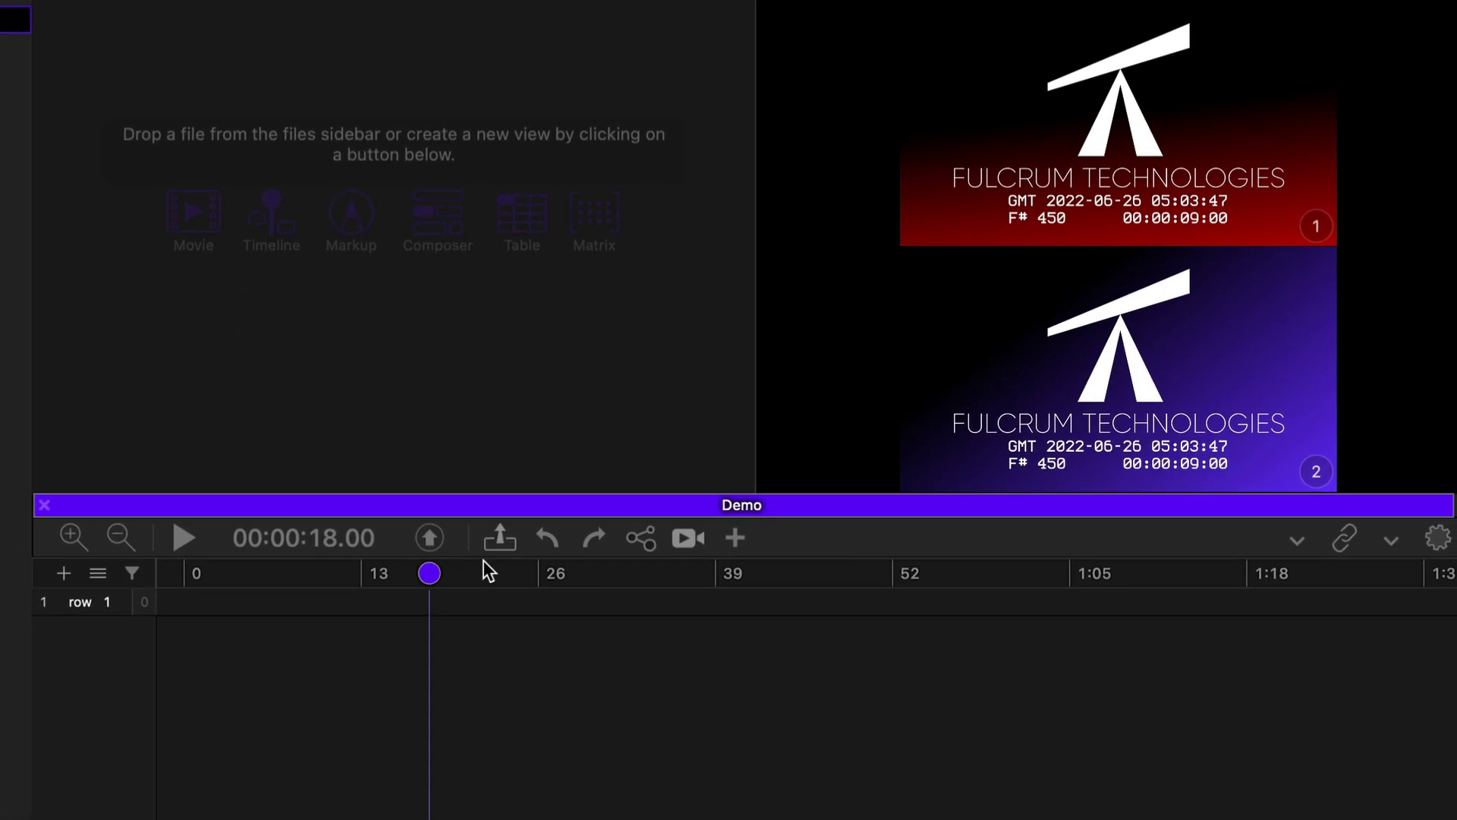
# Export the Demo timeline as JSON to the Piston share's sessions/01840/imports folder, leaving resaving on every source modification enabled
pyautogui.click(428, 539)
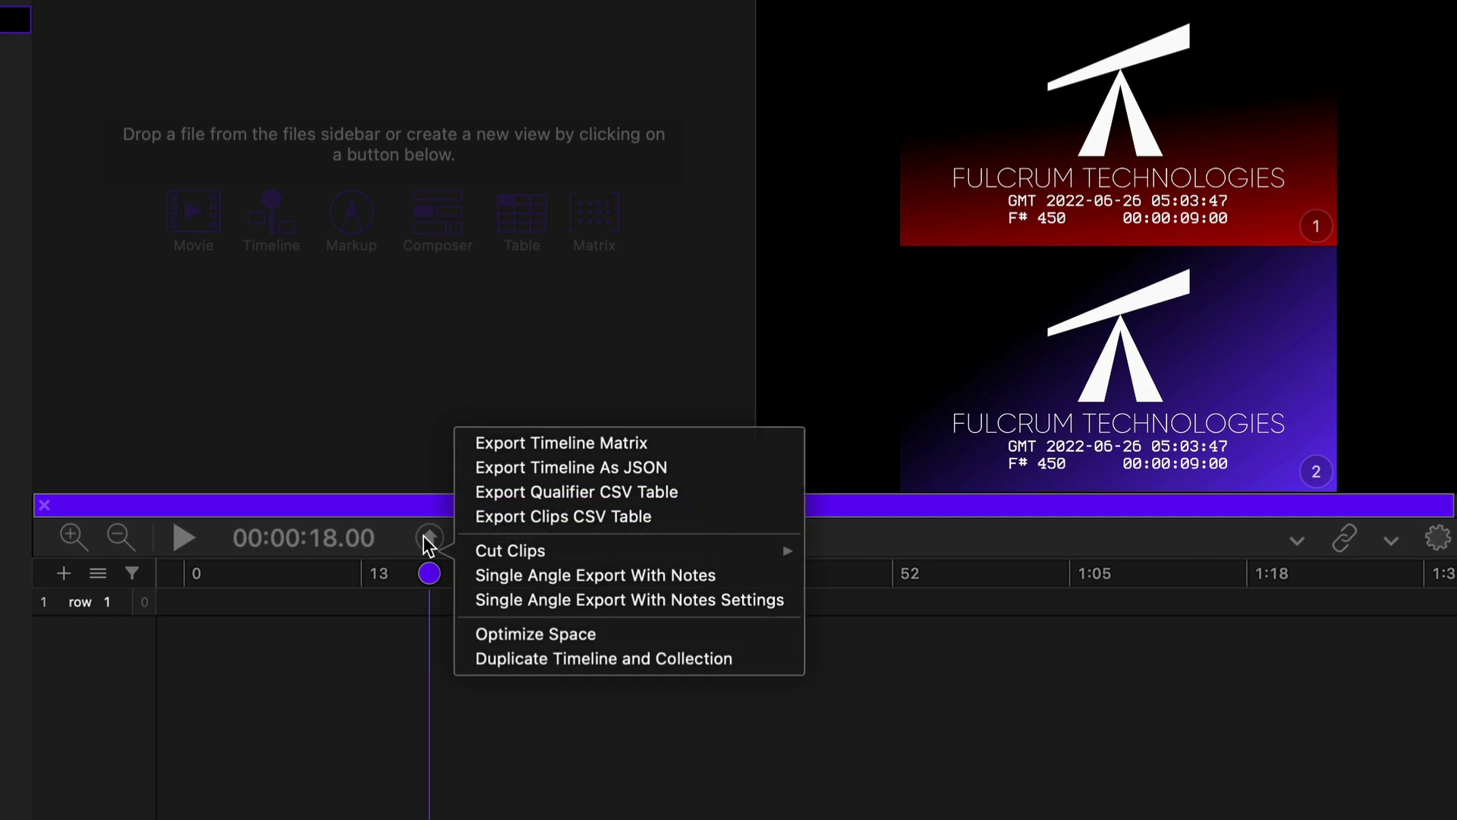
pyautogui.click(577, 469)
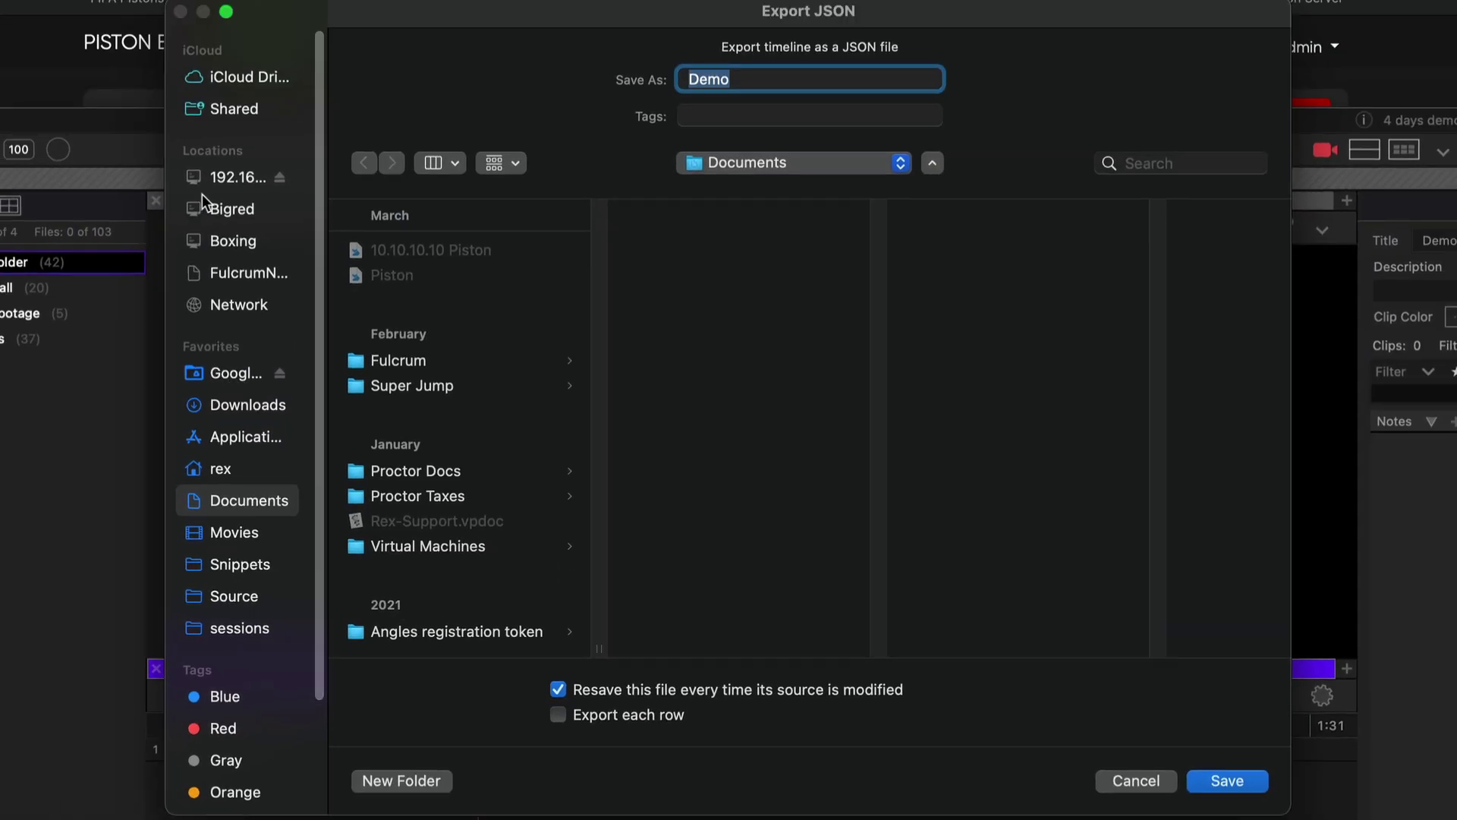
pyautogui.click(202, 173)
pyautogui.click(439, 423)
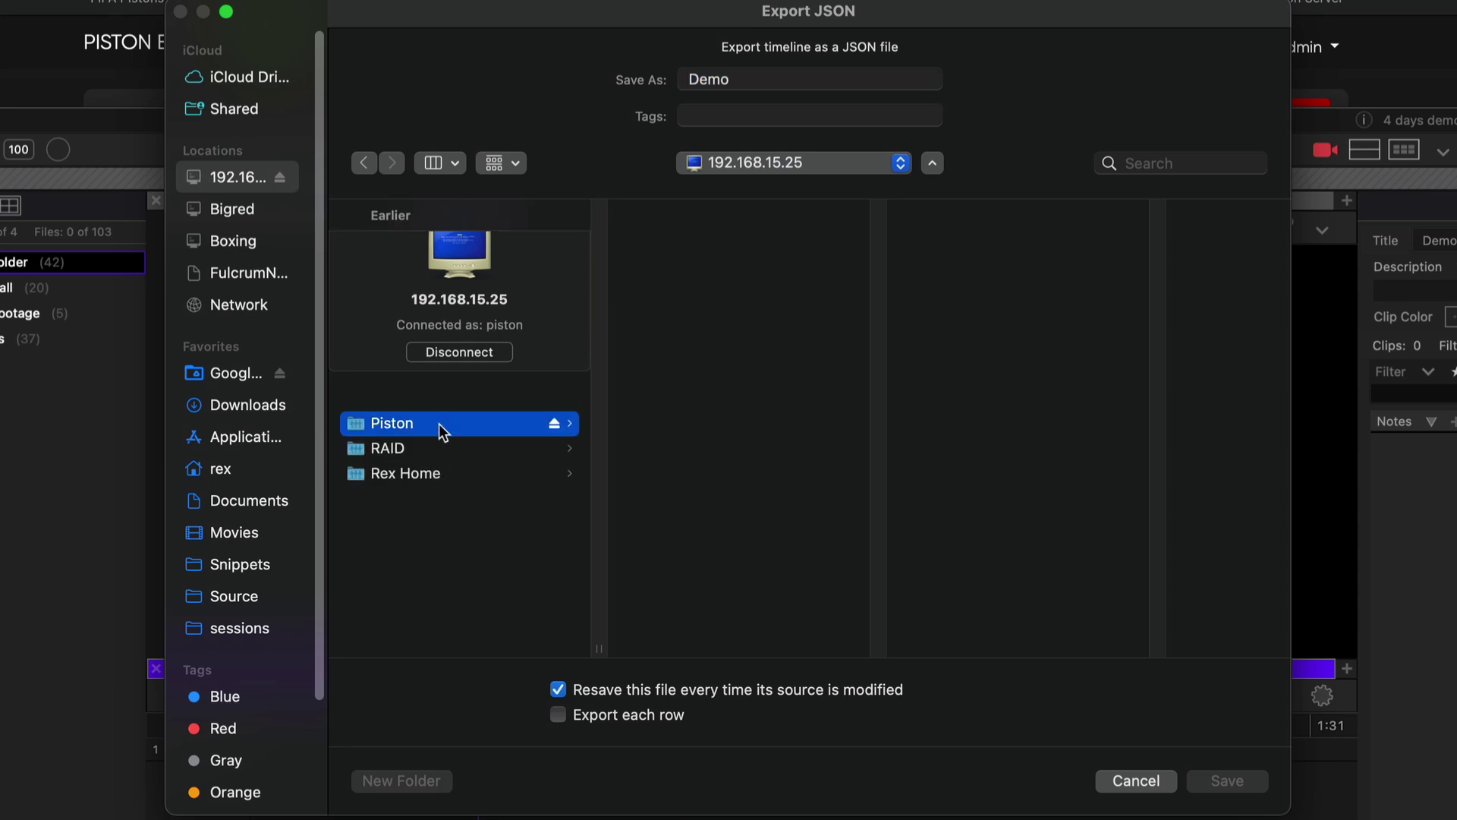
pyautogui.click(717, 621)
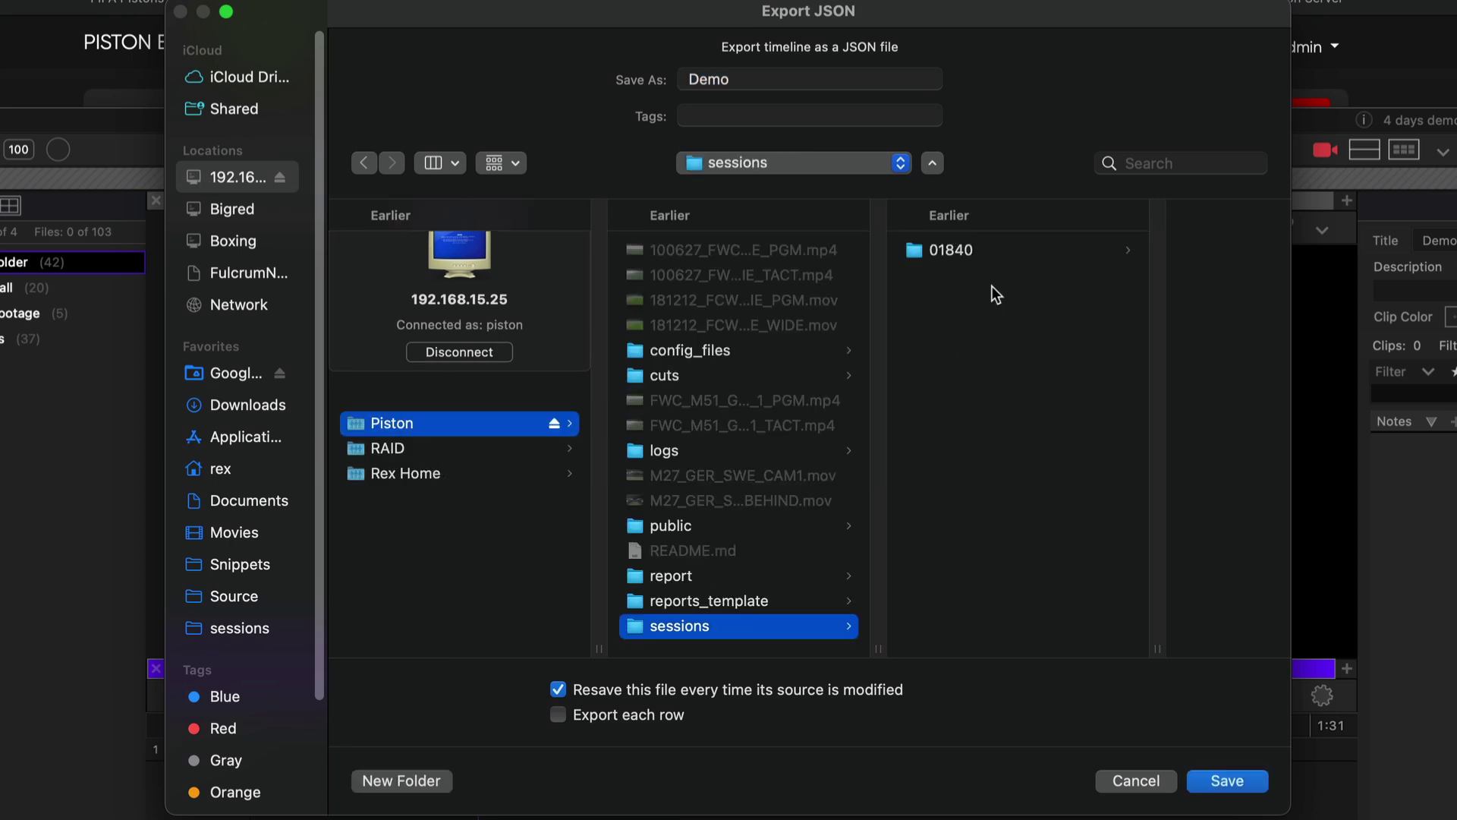
pyautogui.click(1014, 251)
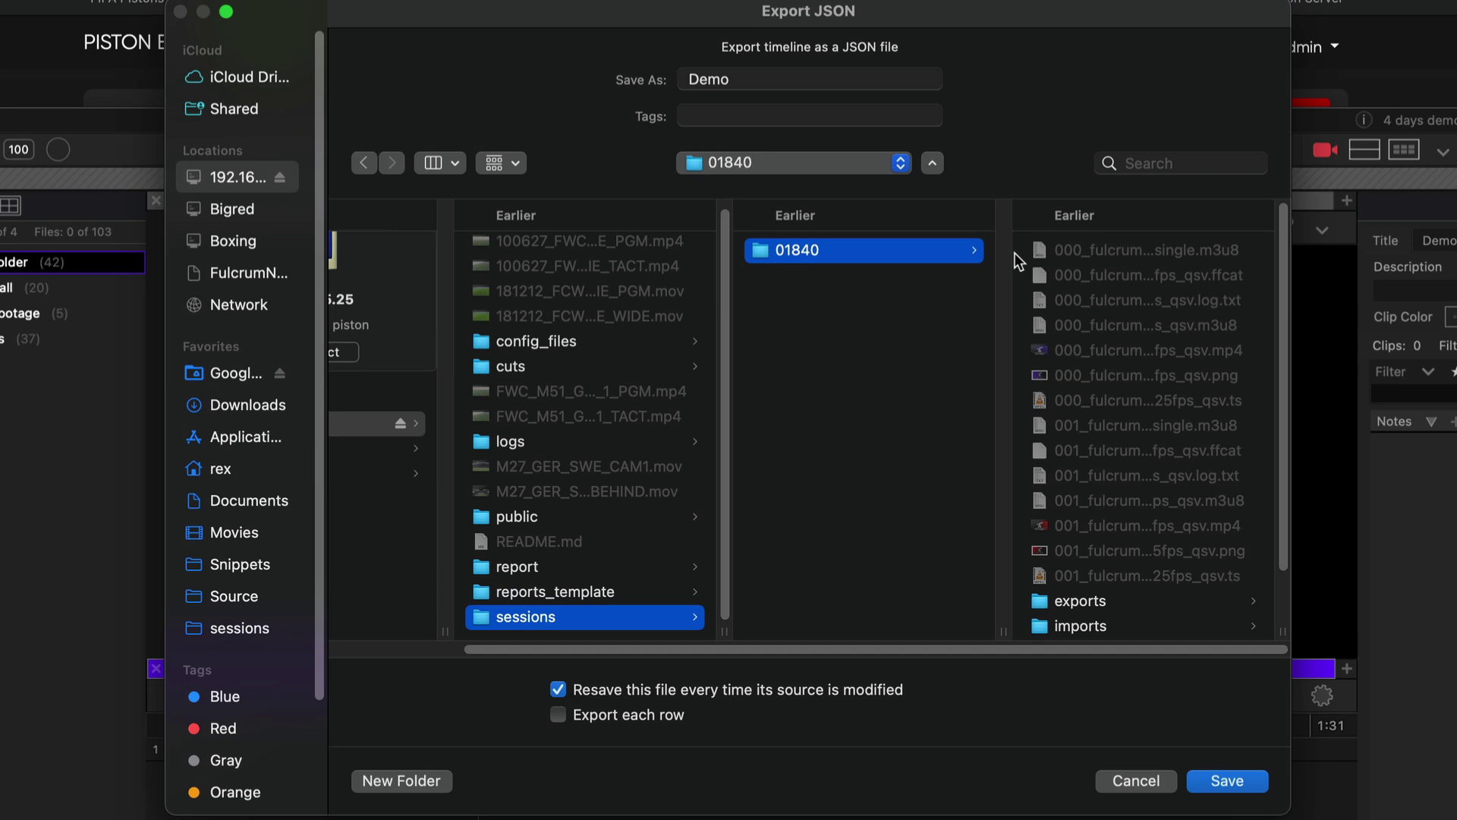
pyautogui.scroll(-1, 1091, 404)
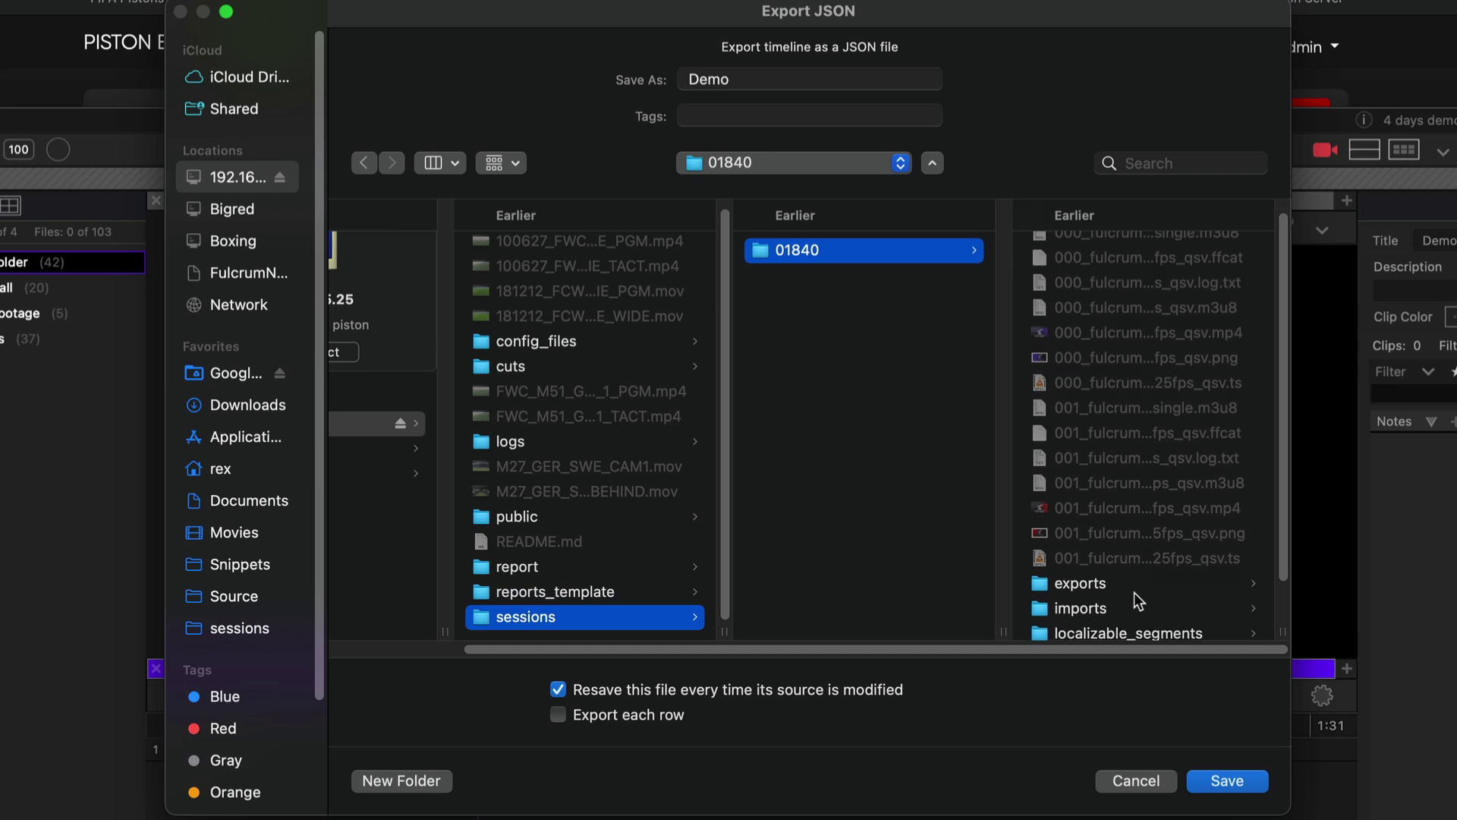
pyautogui.click(1110, 609)
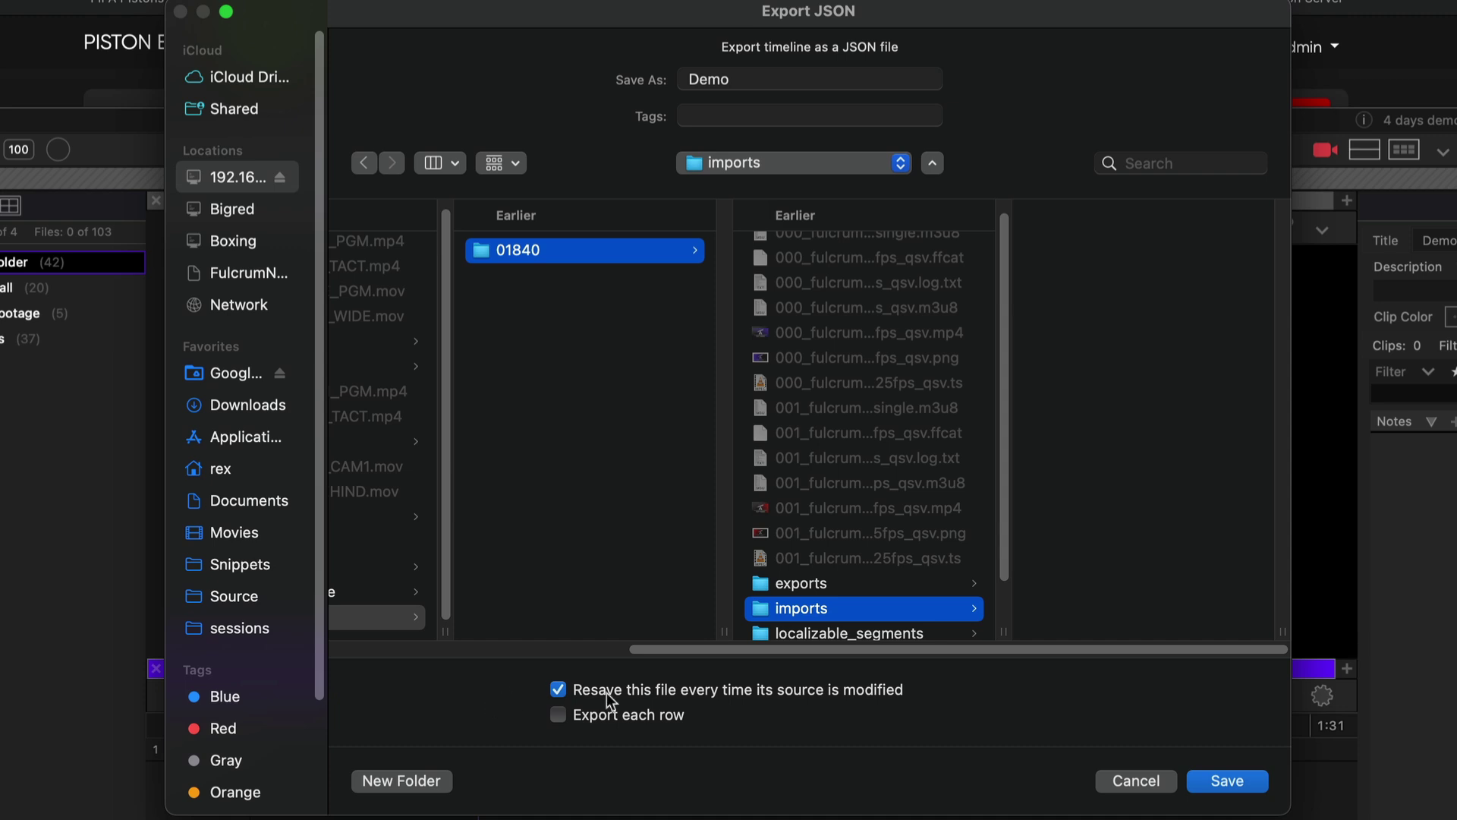
pyautogui.click(1220, 778)
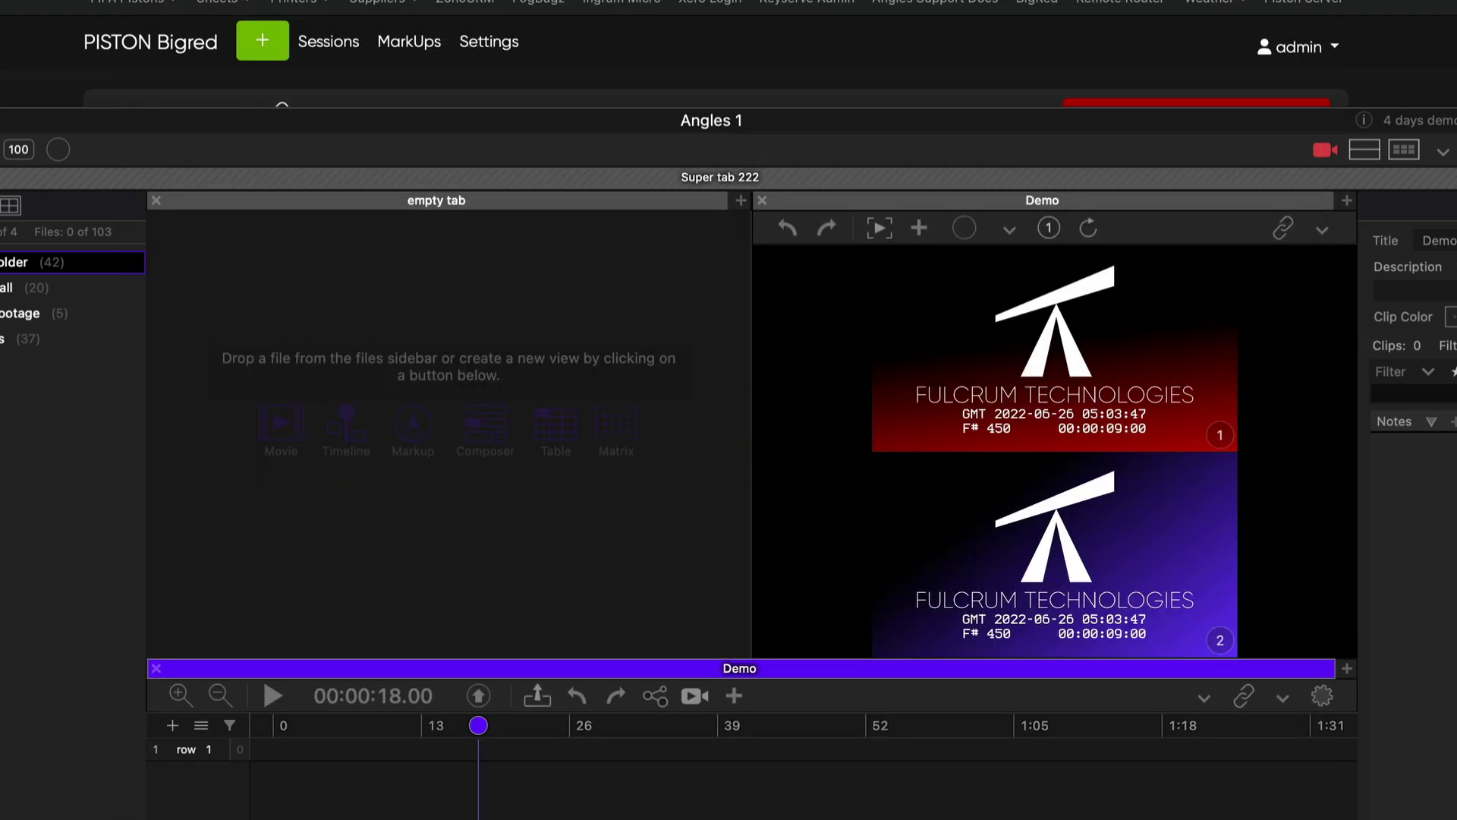
# Move the playhead to about 20.75 seconds and set sessions/01840/exports as the timeline's data import folder in Repeat mode
pyautogui.moveTo(478, 725); pyautogui.dragTo(510, 725)
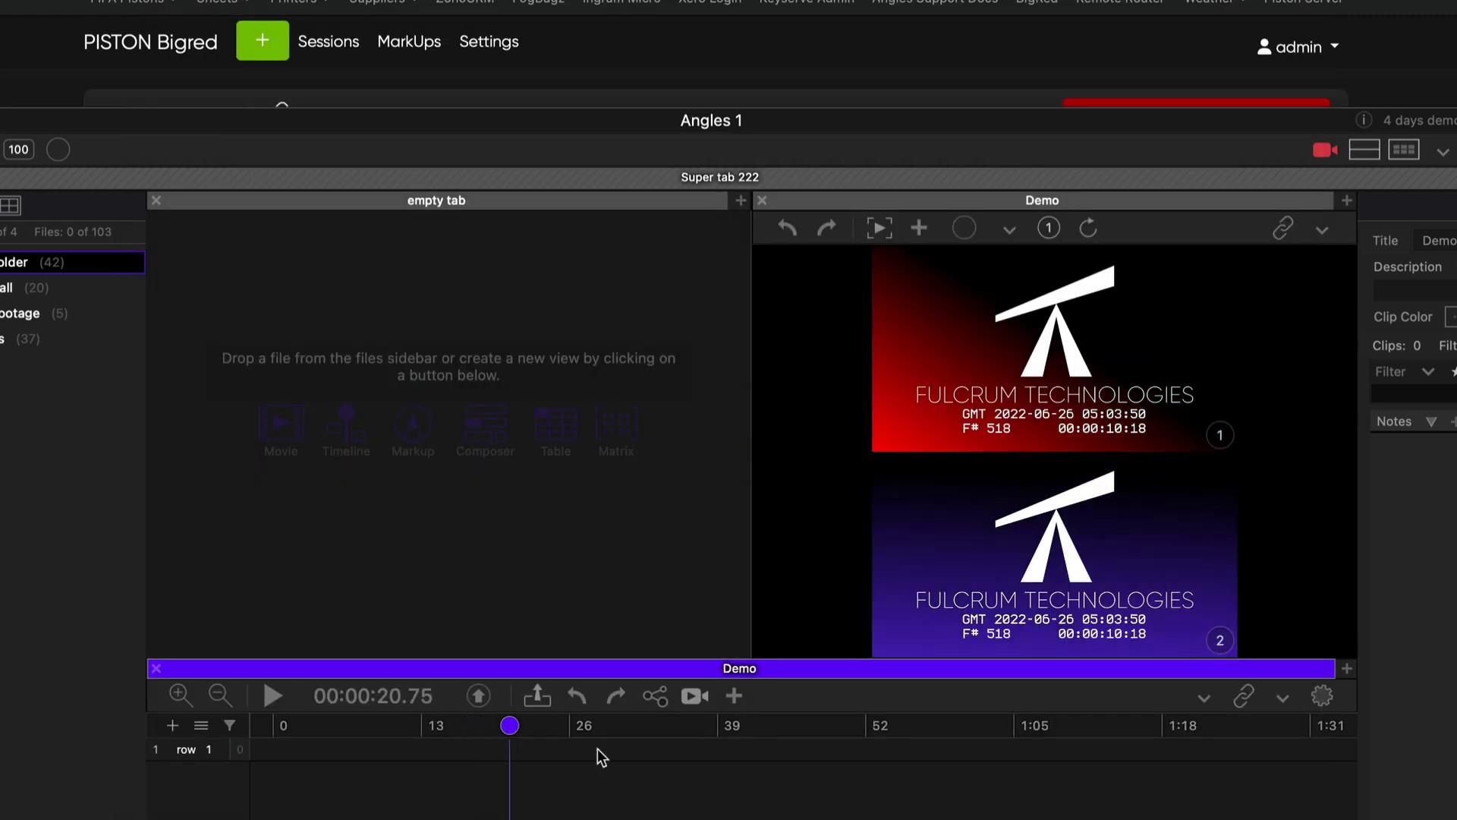
pyautogui.click(1286, 703)
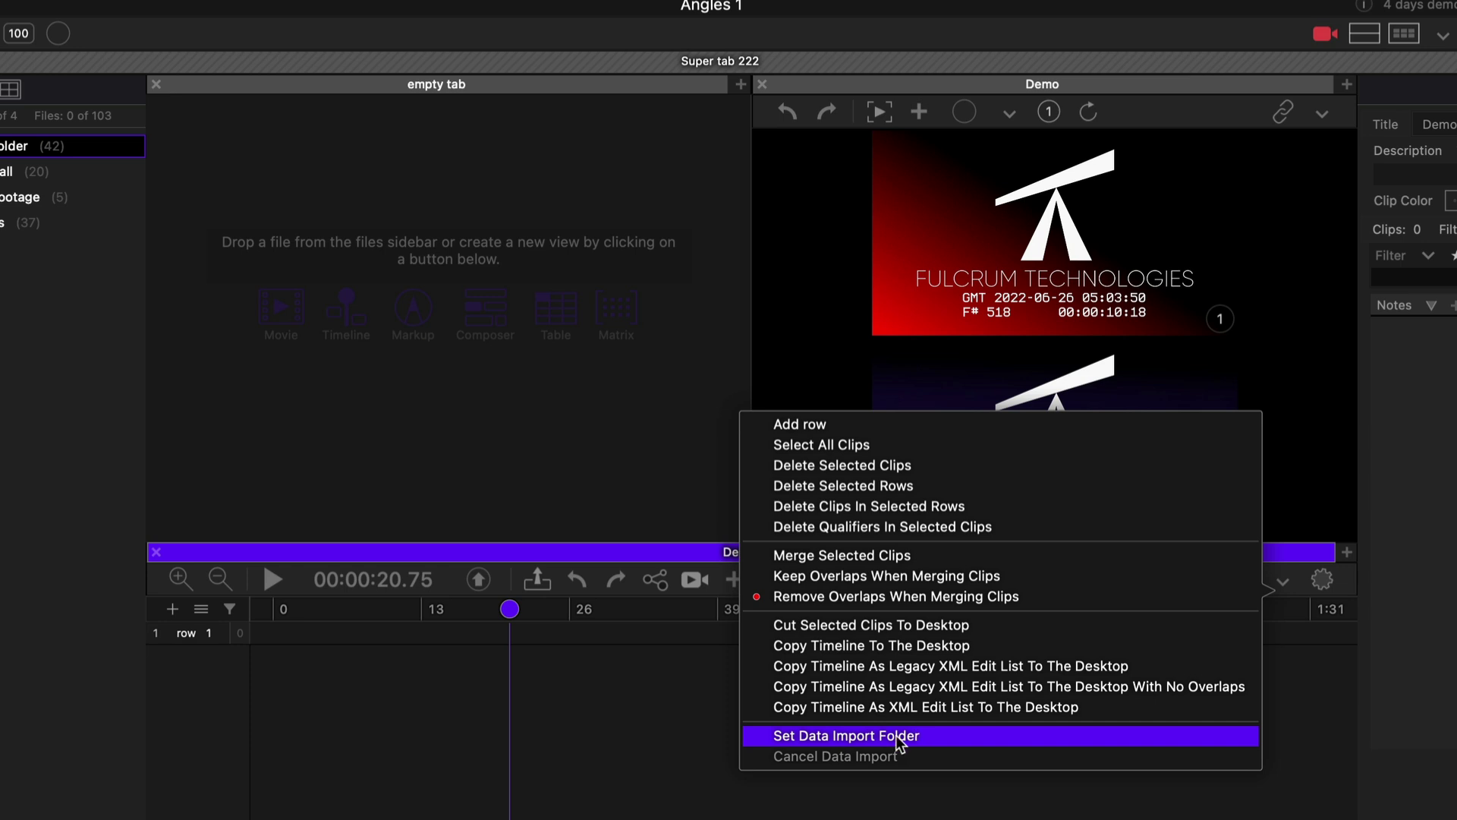
pyautogui.click(907, 734)
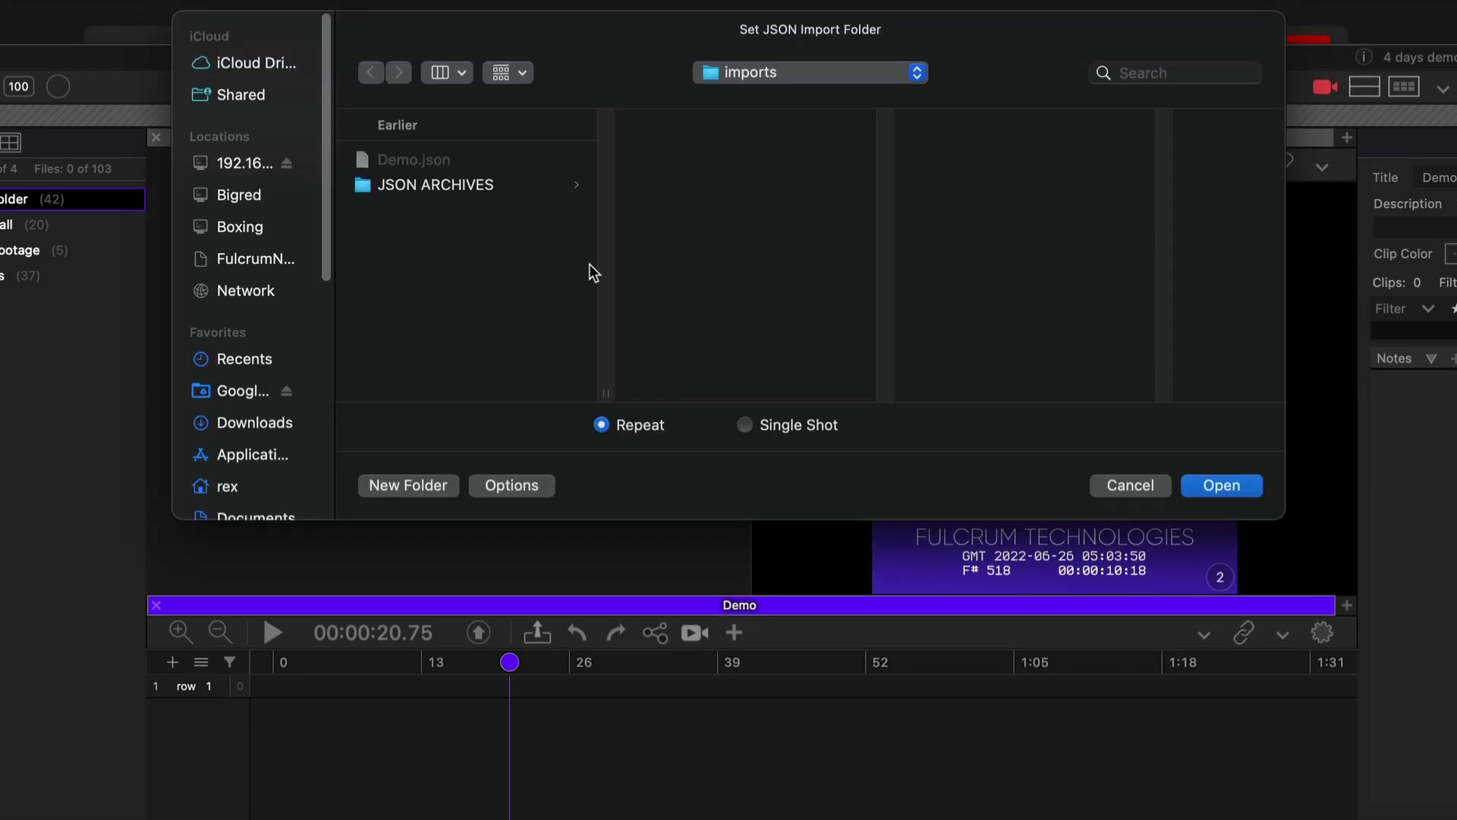
pyautogui.click(791, 76)
pyautogui.click(792, 102)
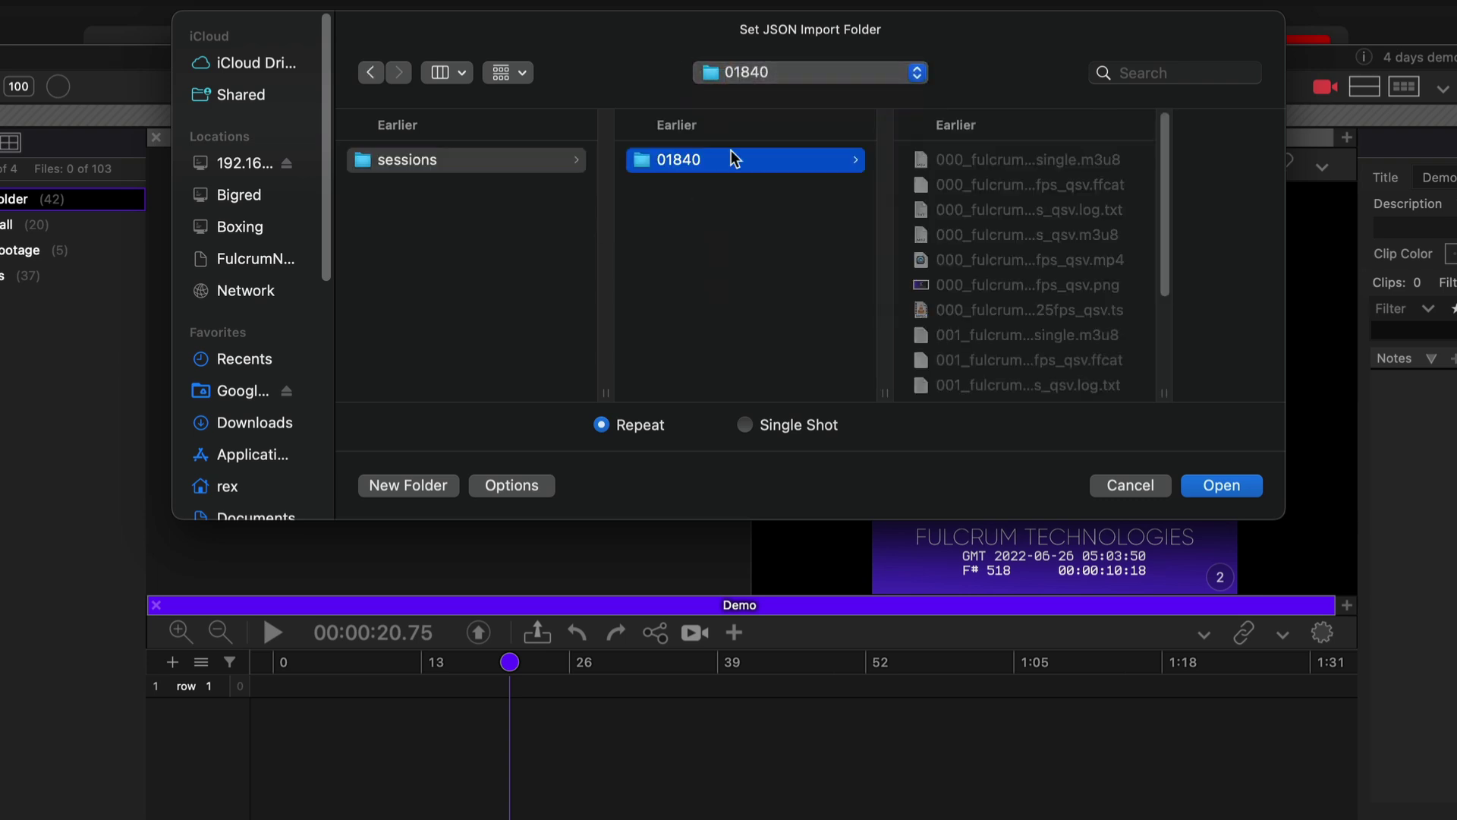
pyautogui.scroll(-3, 959, 276)
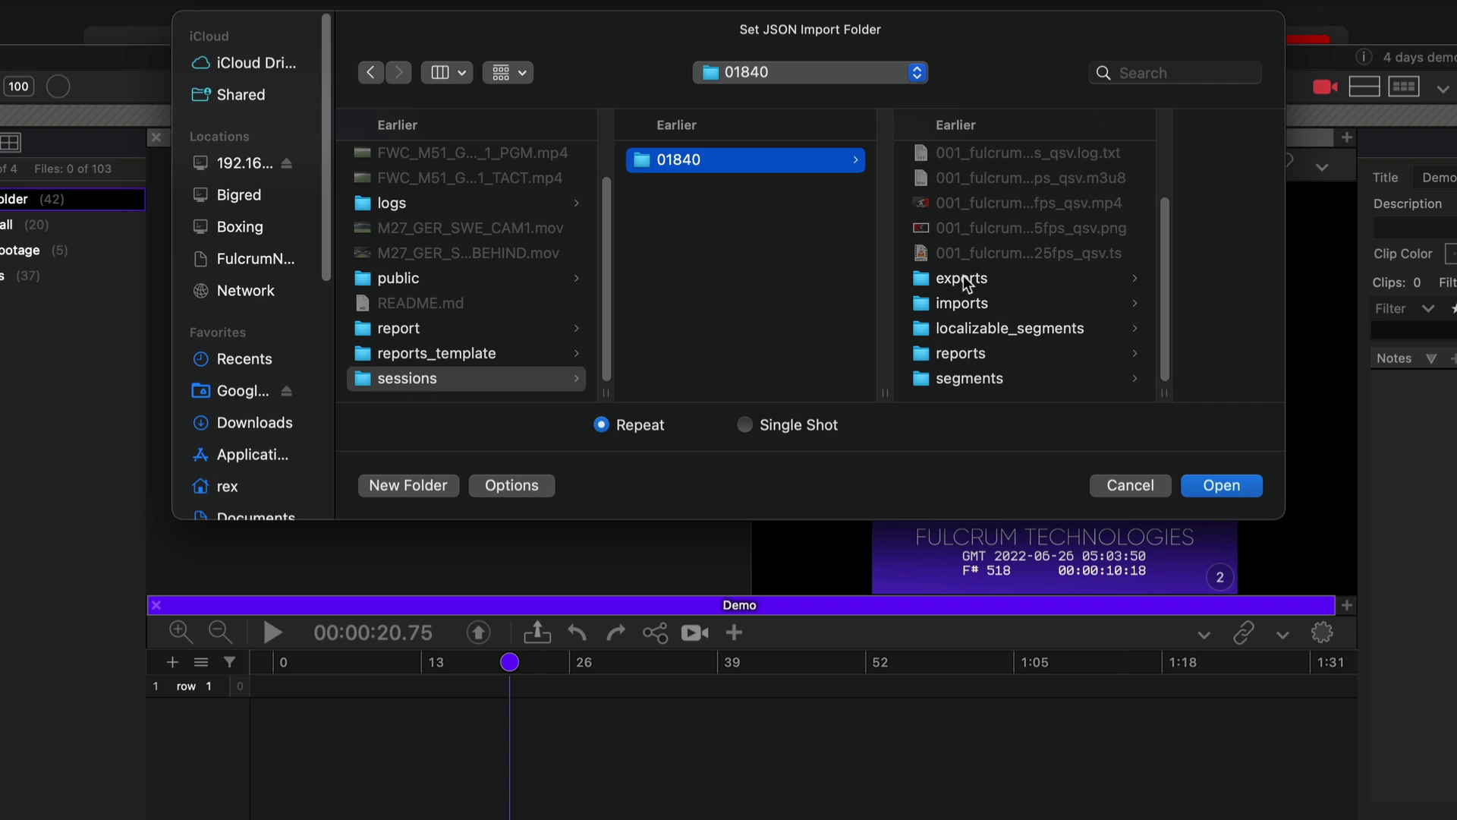
pyautogui.click(962, 278)
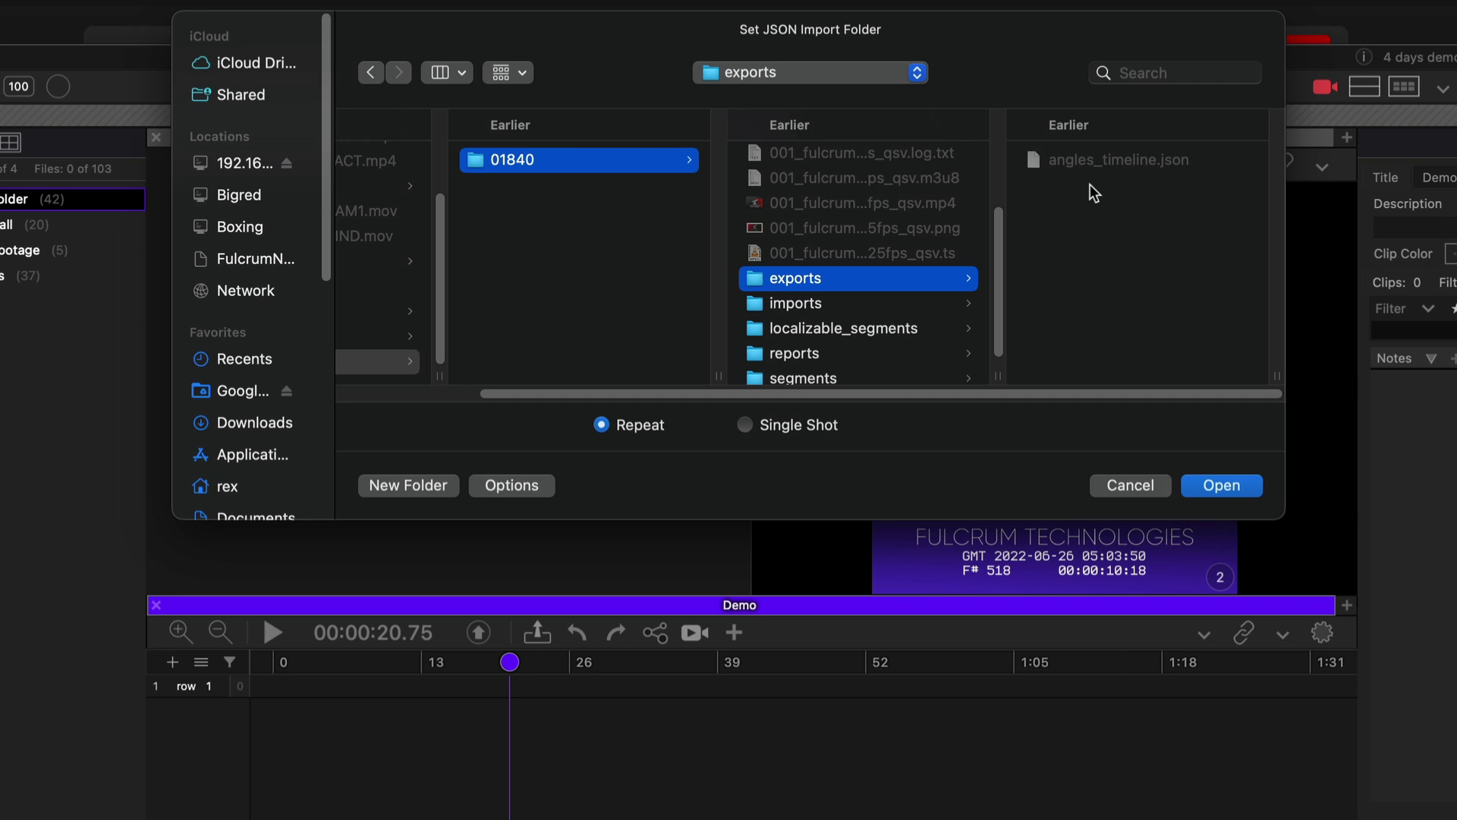
pyautogui.click(1229, 484)
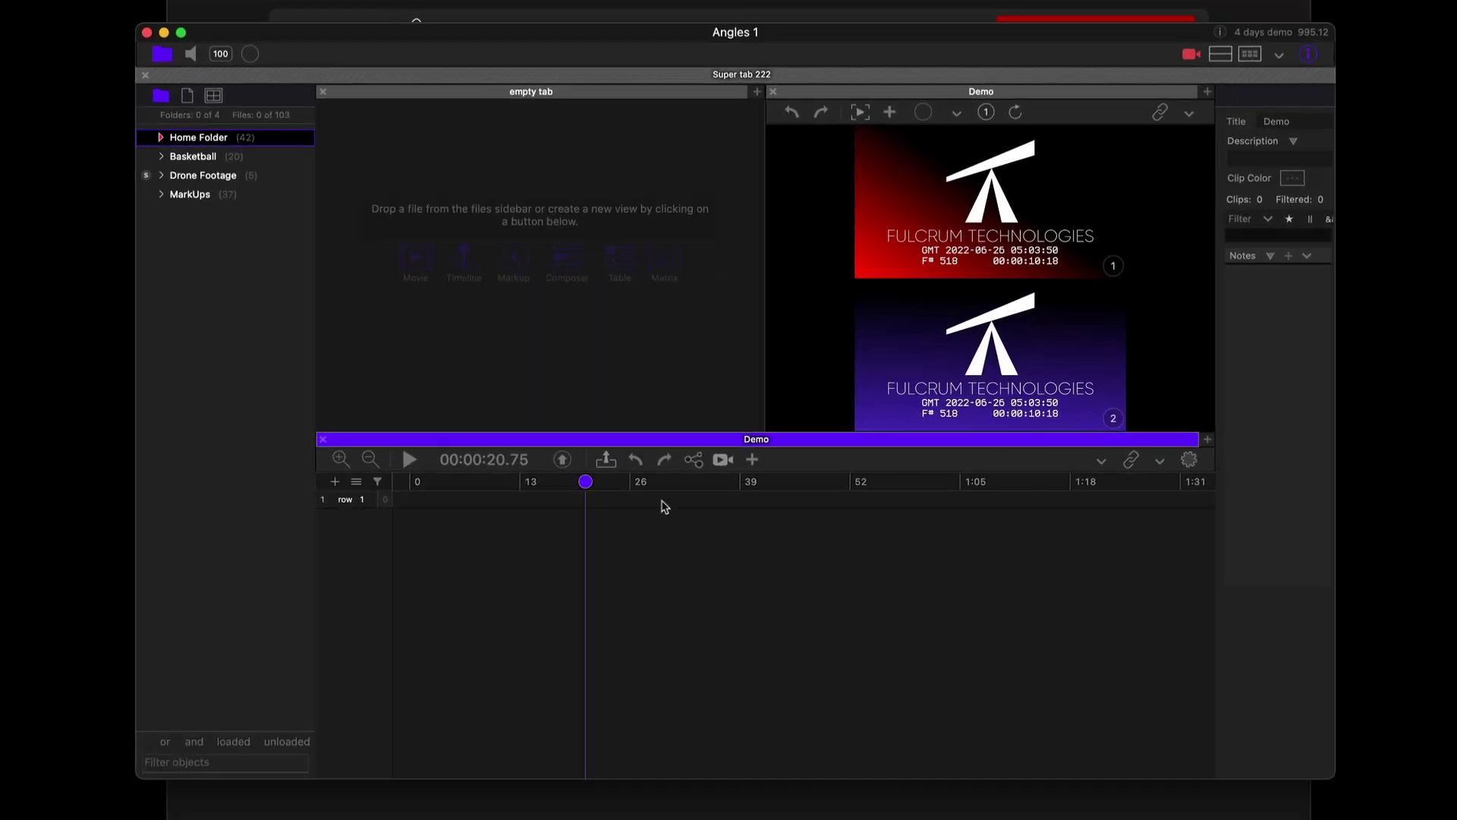
# Filter the file list by "sim", load the Simple Qualifier markup into the empty pane and activate its marking mode
pyautogui.moveTo(585, 481); pyautogui.dragTo(530, 481)
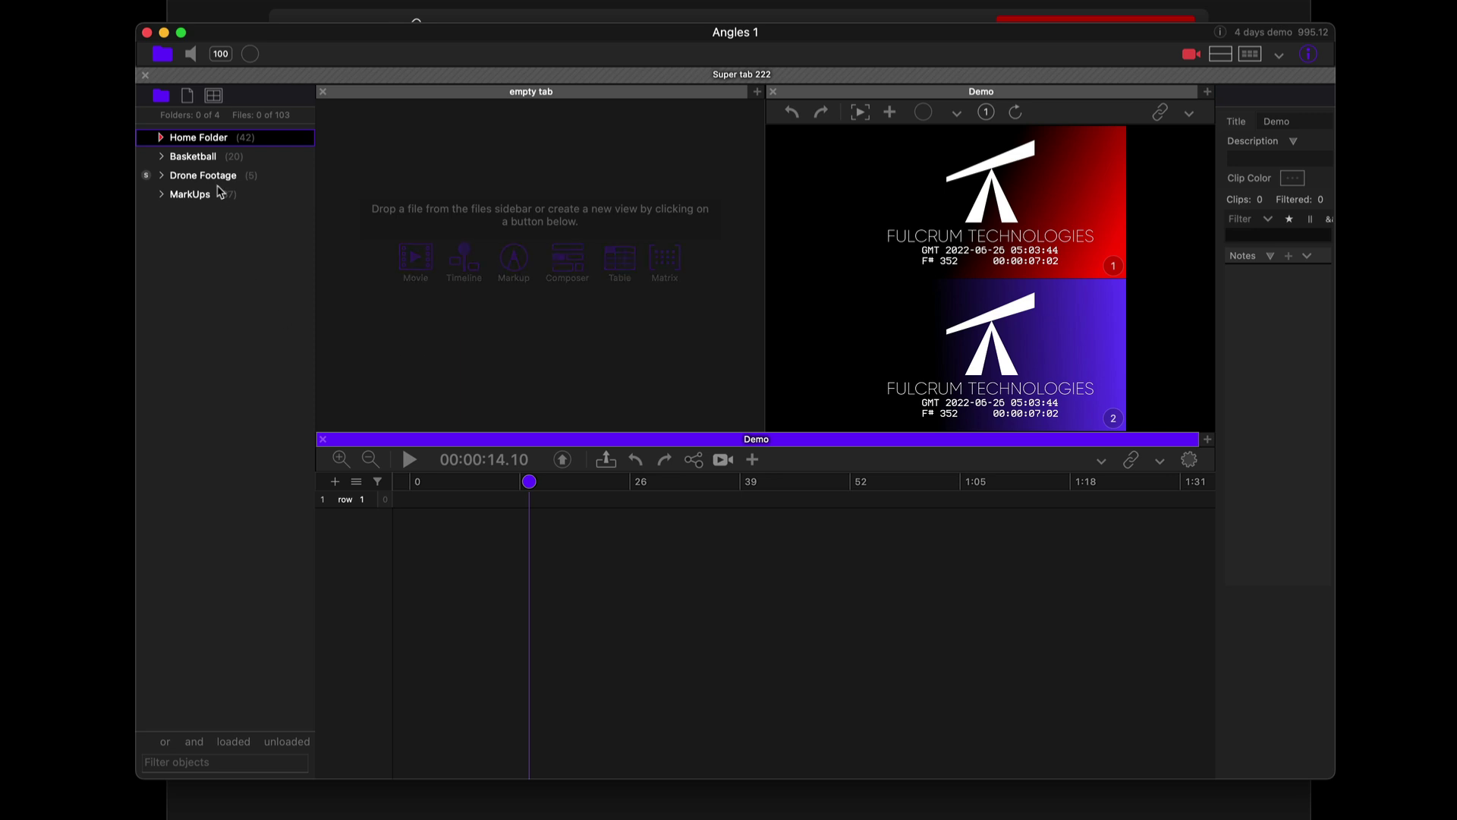
pyautogui.click(165, 767)
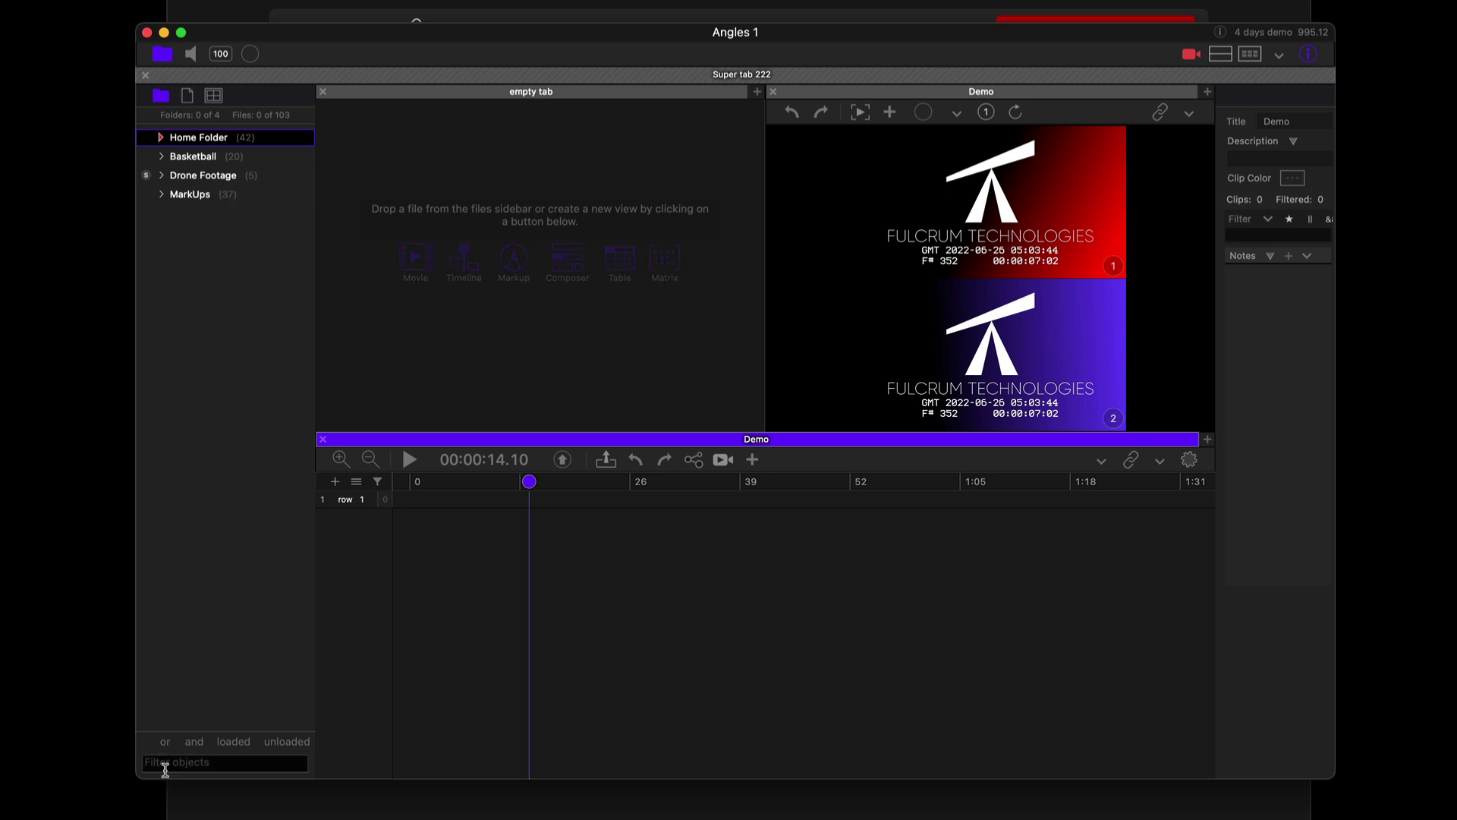
pyautogui.write('sim')
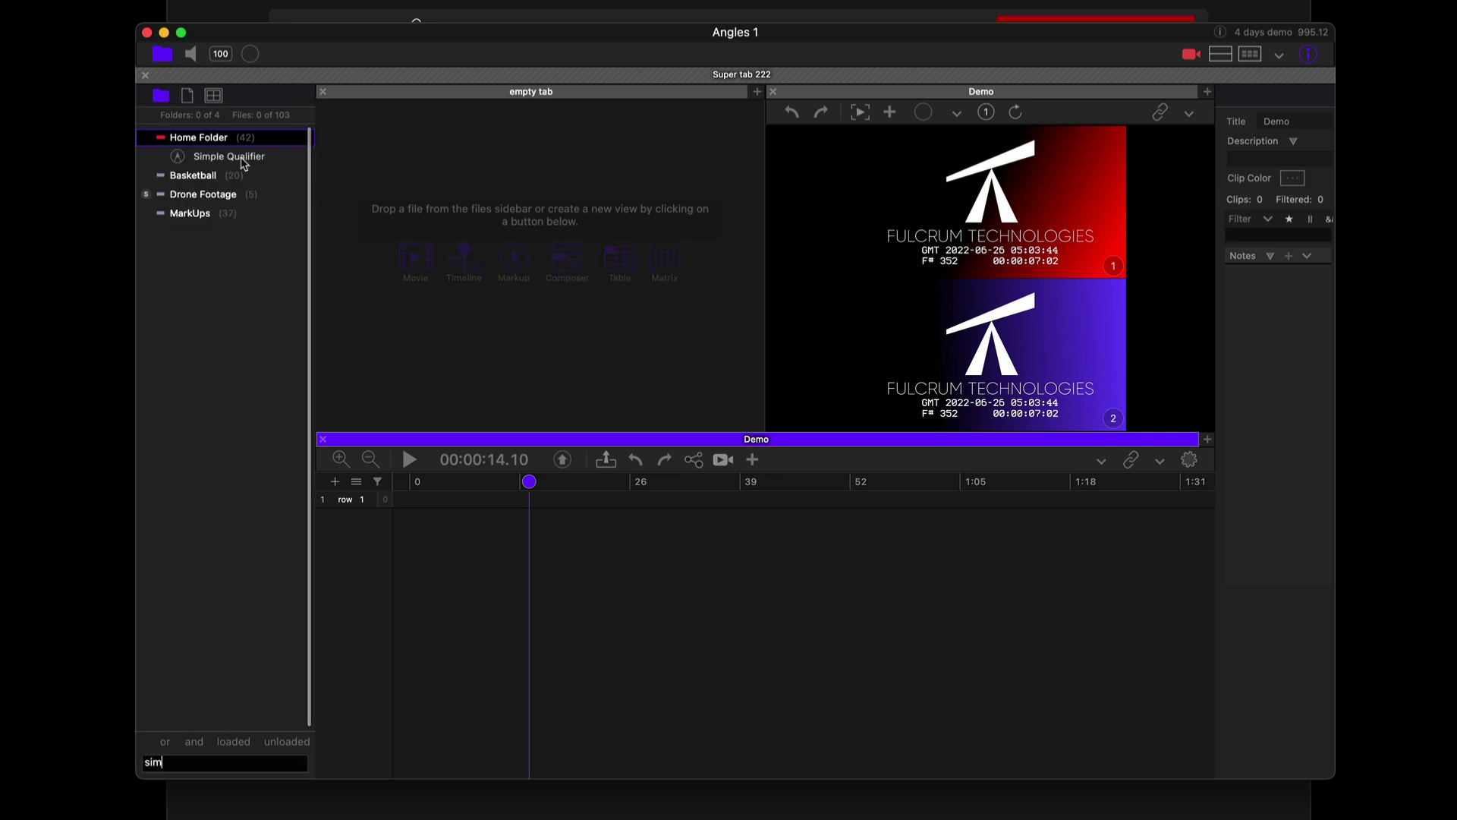
pyautogui.moveTo(228, 155); pyautogui.dragTo(513, 195)
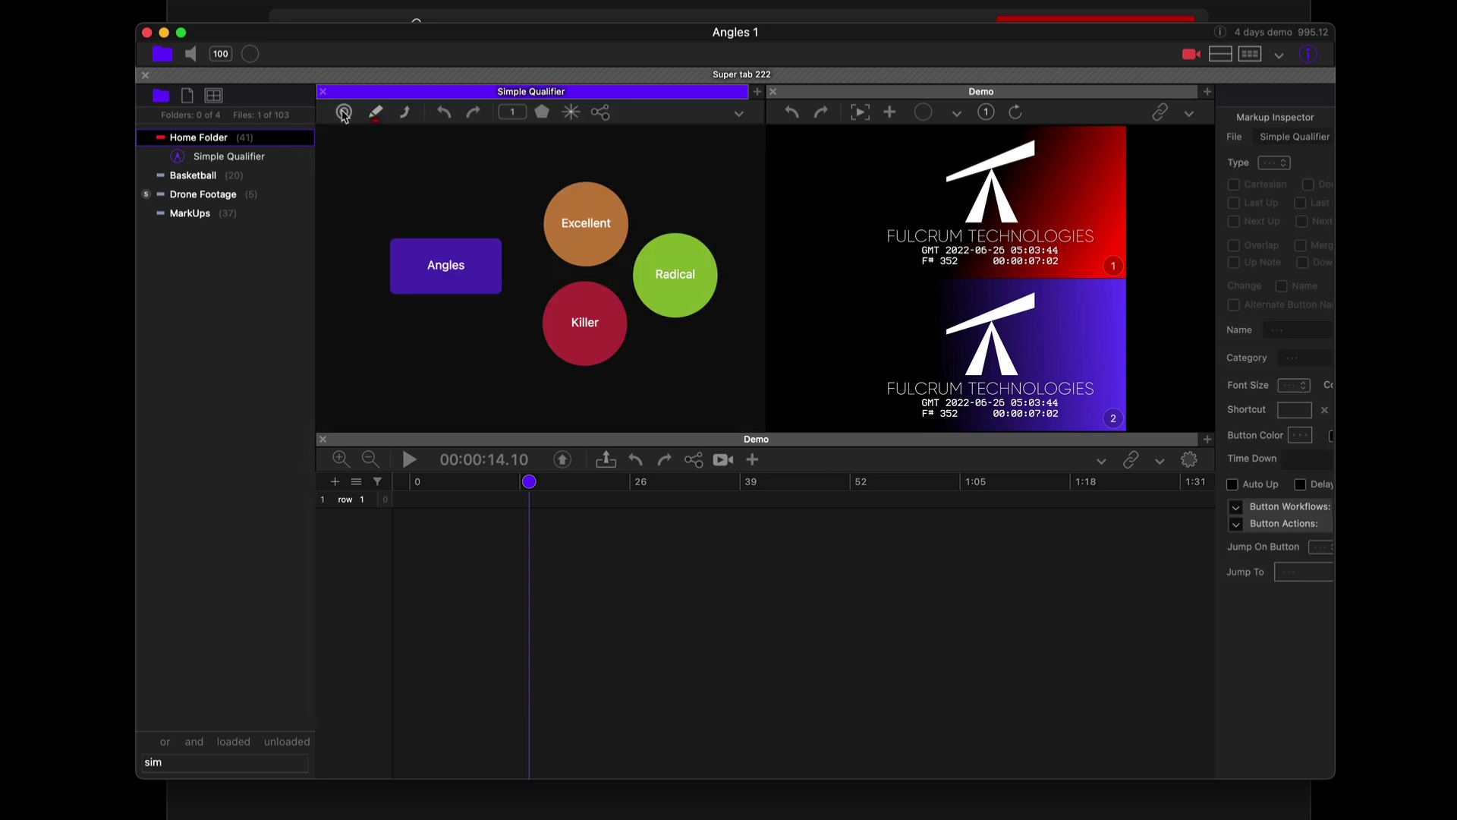
pyautogui.click(344, 113)
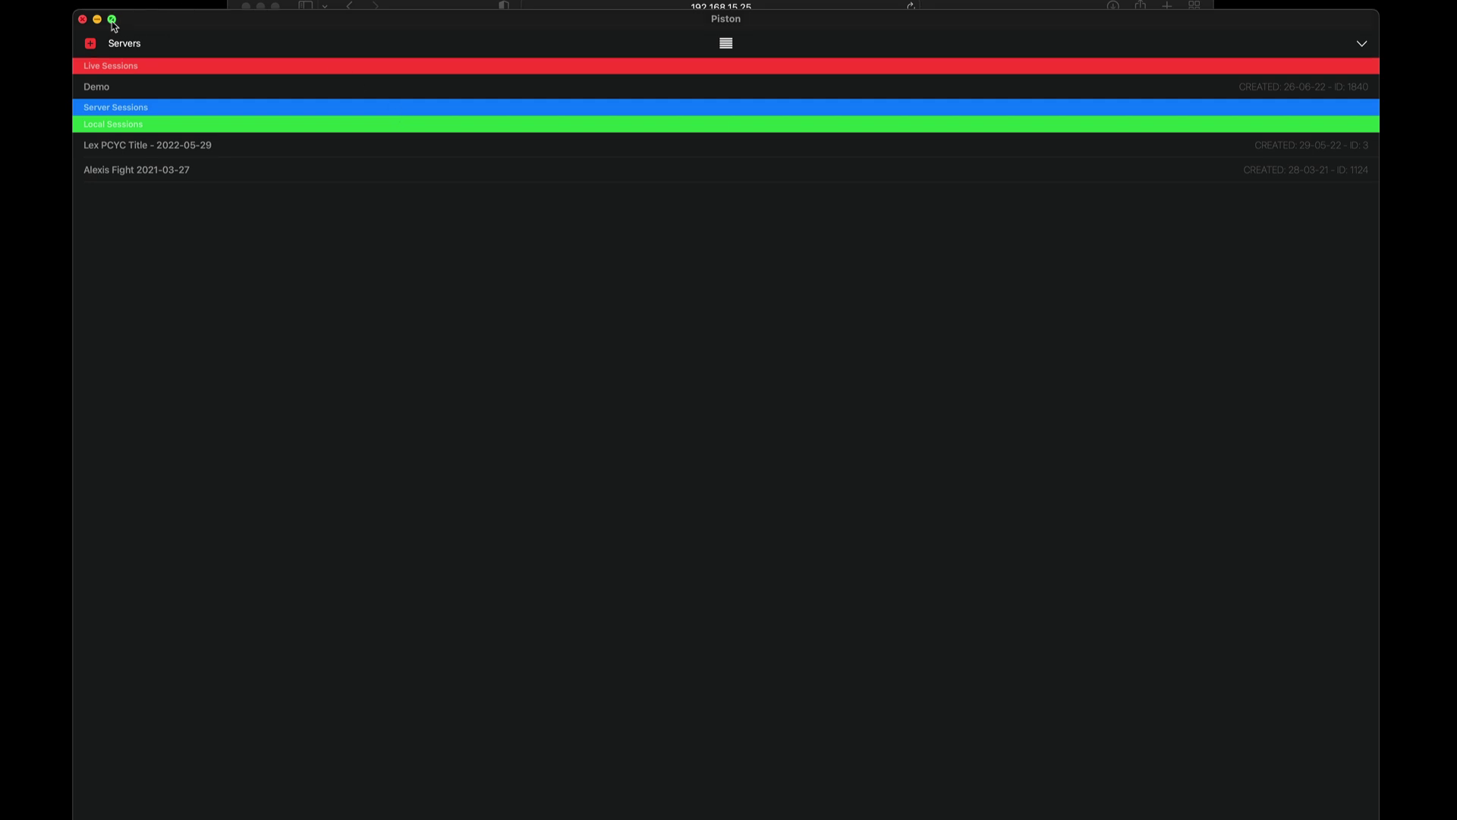
# Tile Piston beside Angles in split view, give Piston slightly more width and open the live session Demo in it
pyautogui.moveTo(112, 21)
pyautogui.click(144, 80)
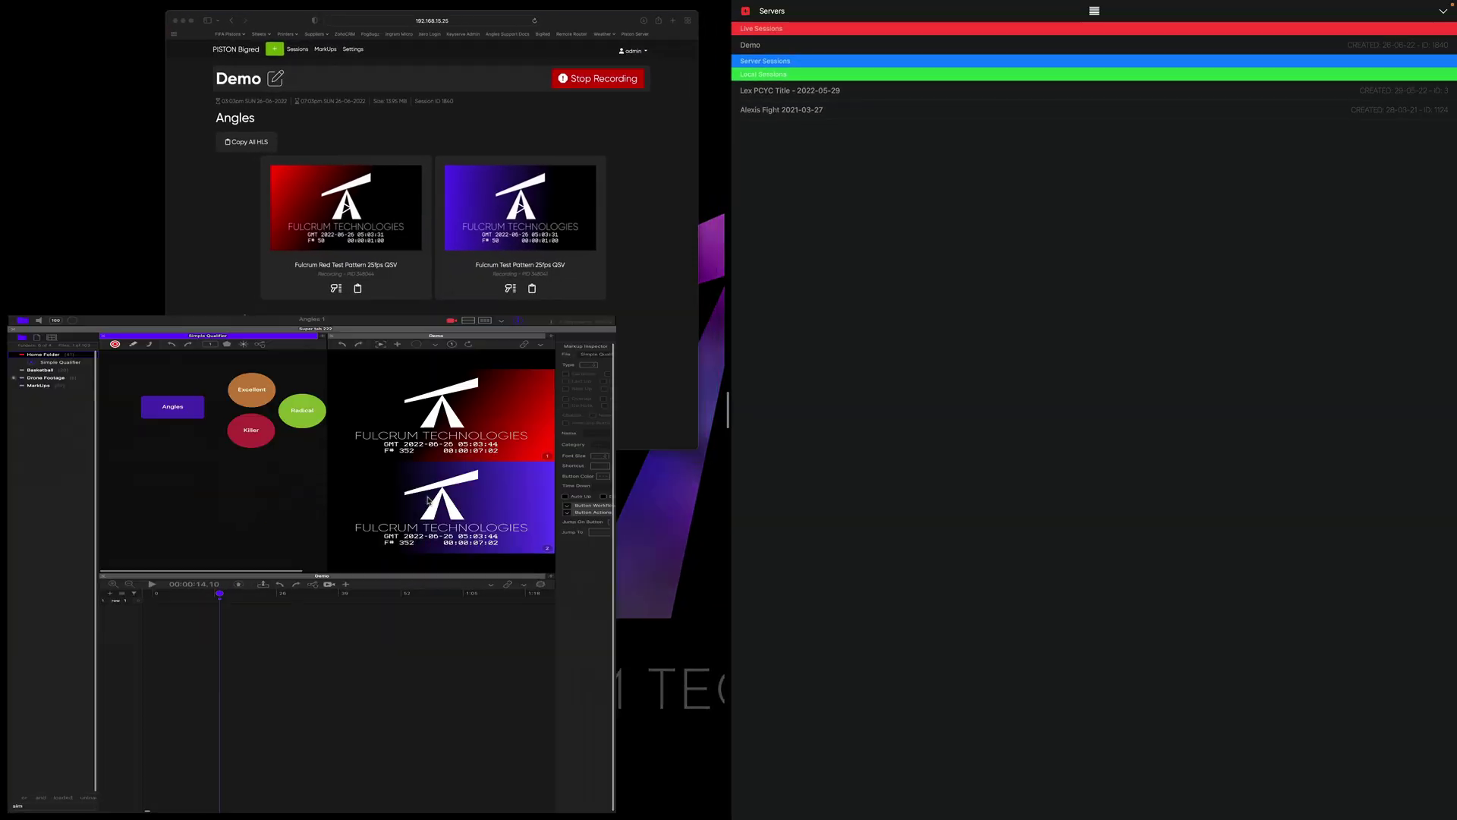
pyautogui.click(429, 499)
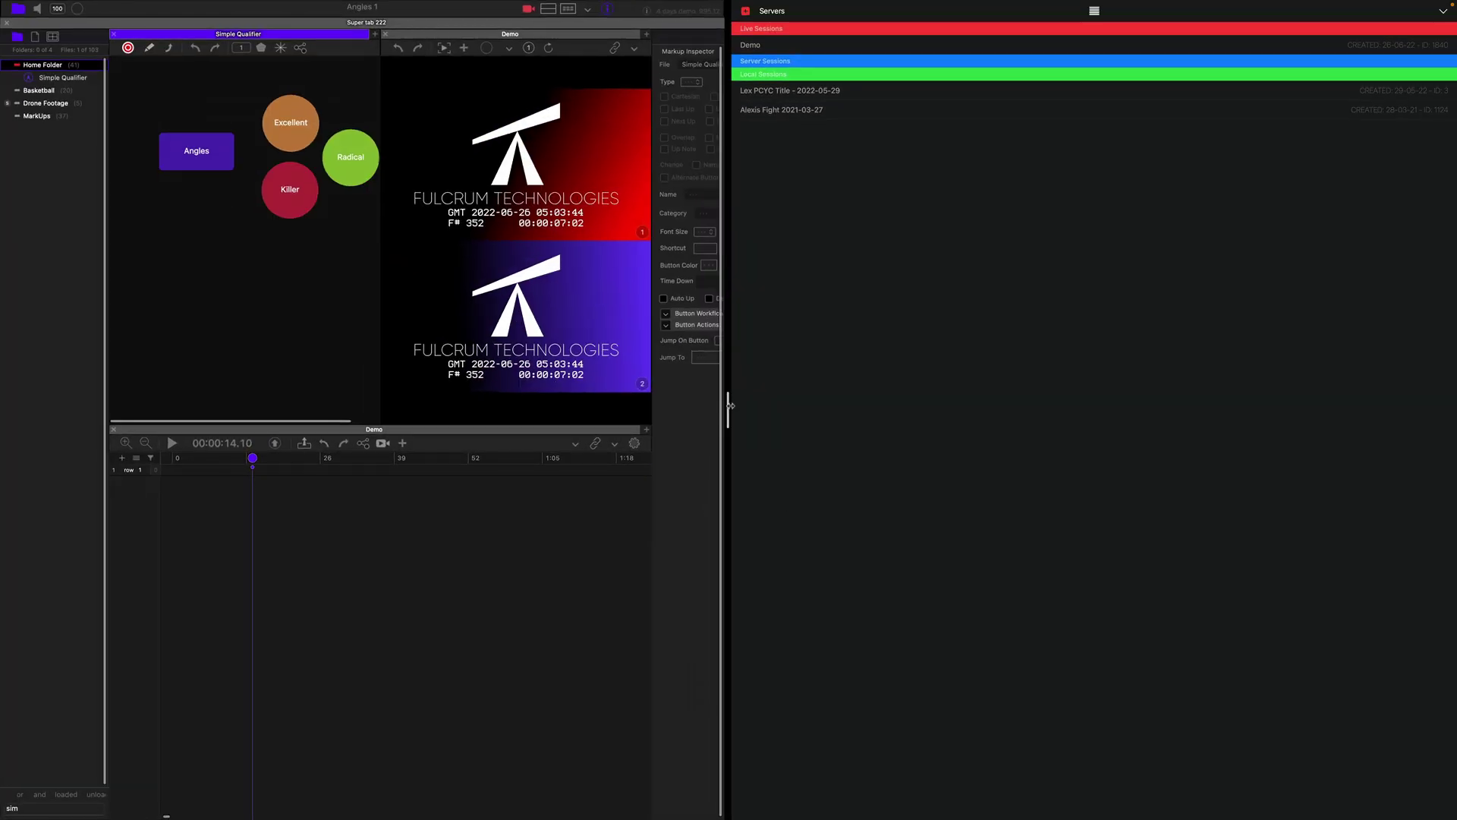
pyautogui.moveTo(729, 406); pyautogui.dragTo(699, 406)
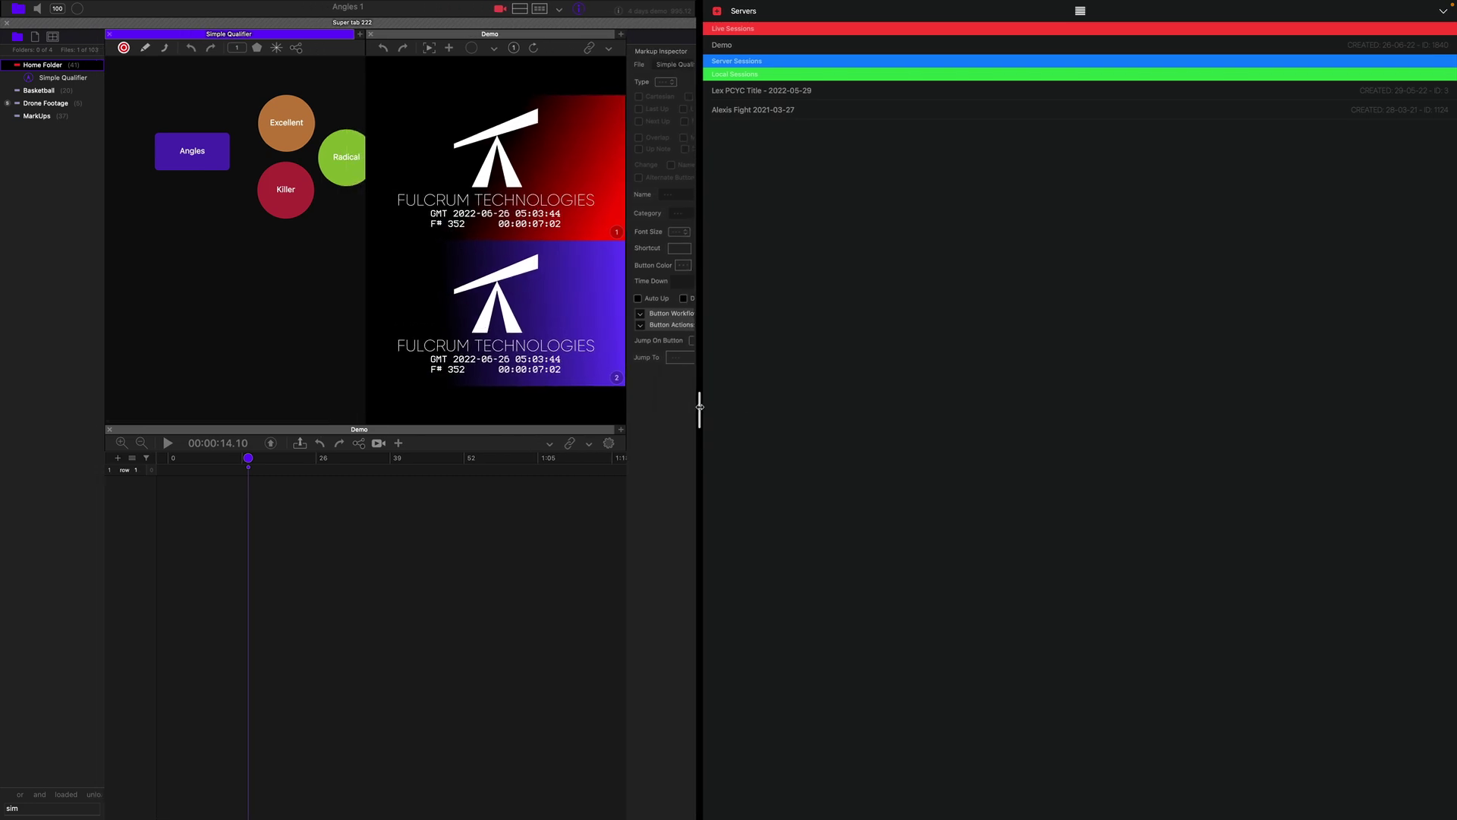
pyautogui.click(761, 49)
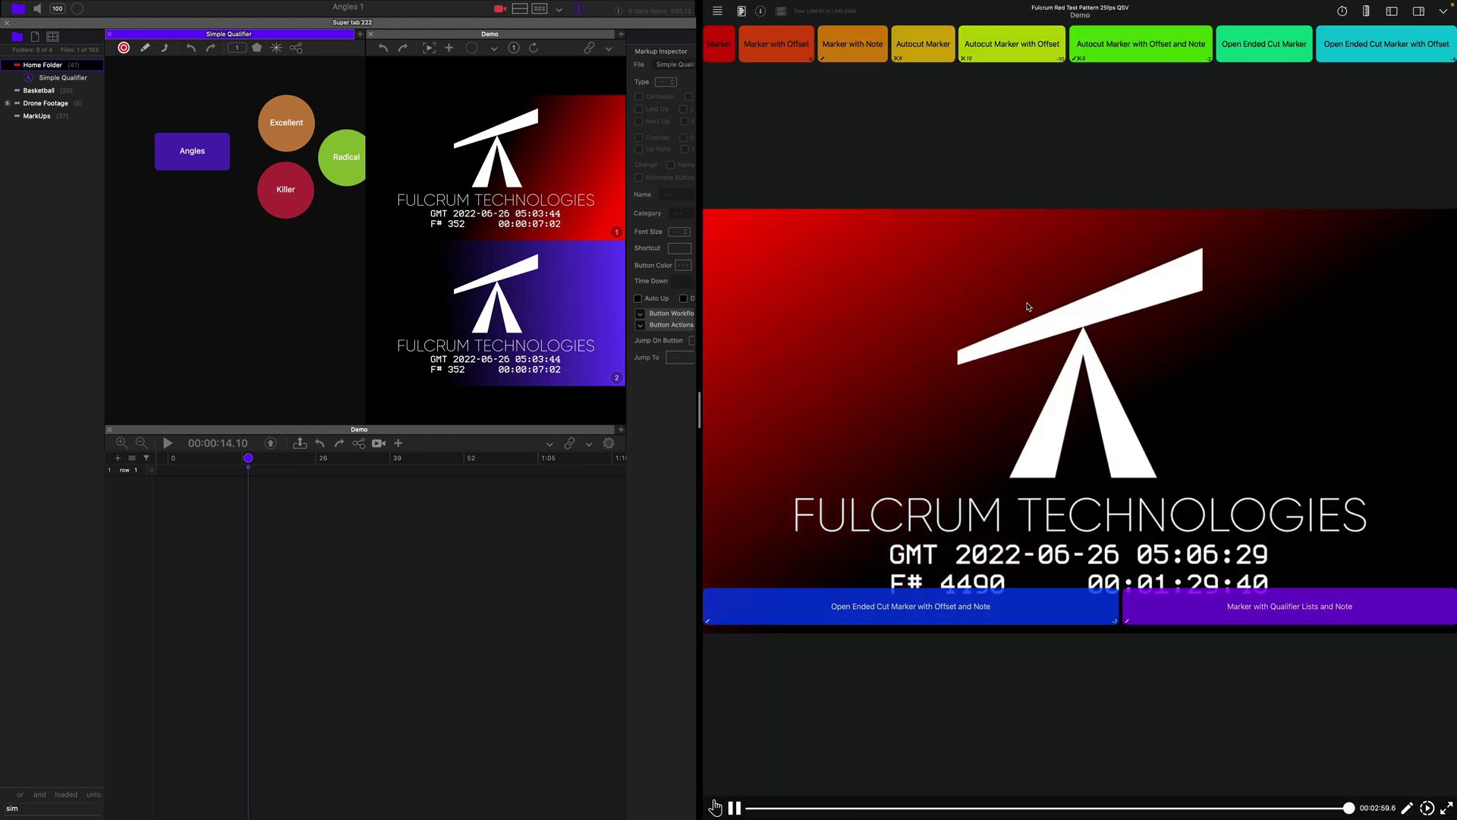
# Add a Marker in the live Piston session and bring its clip into view on the Angles Demo timeline
pyautogui.click(723, 48)
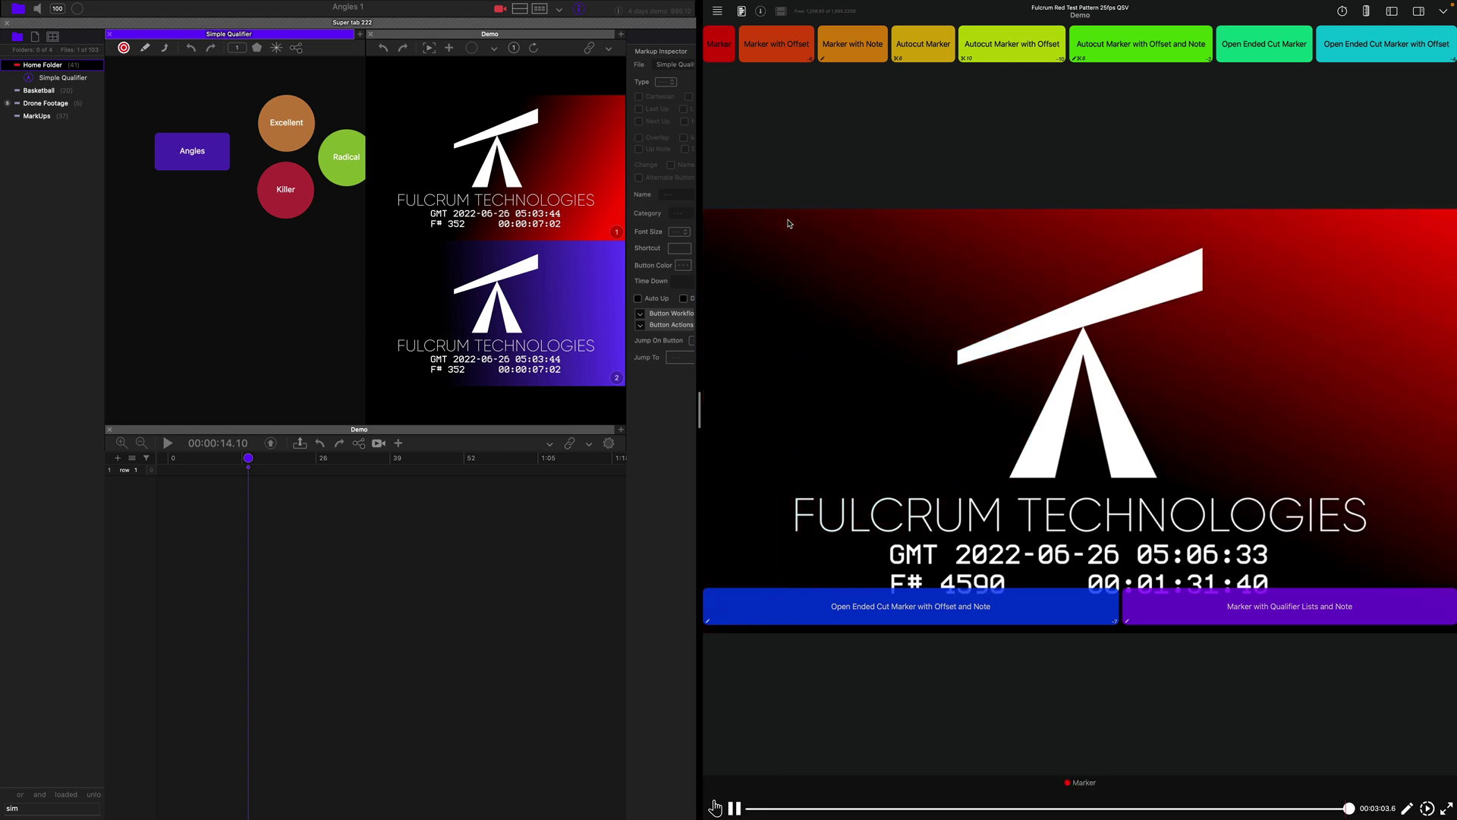
pyautogui.click(239, 509)
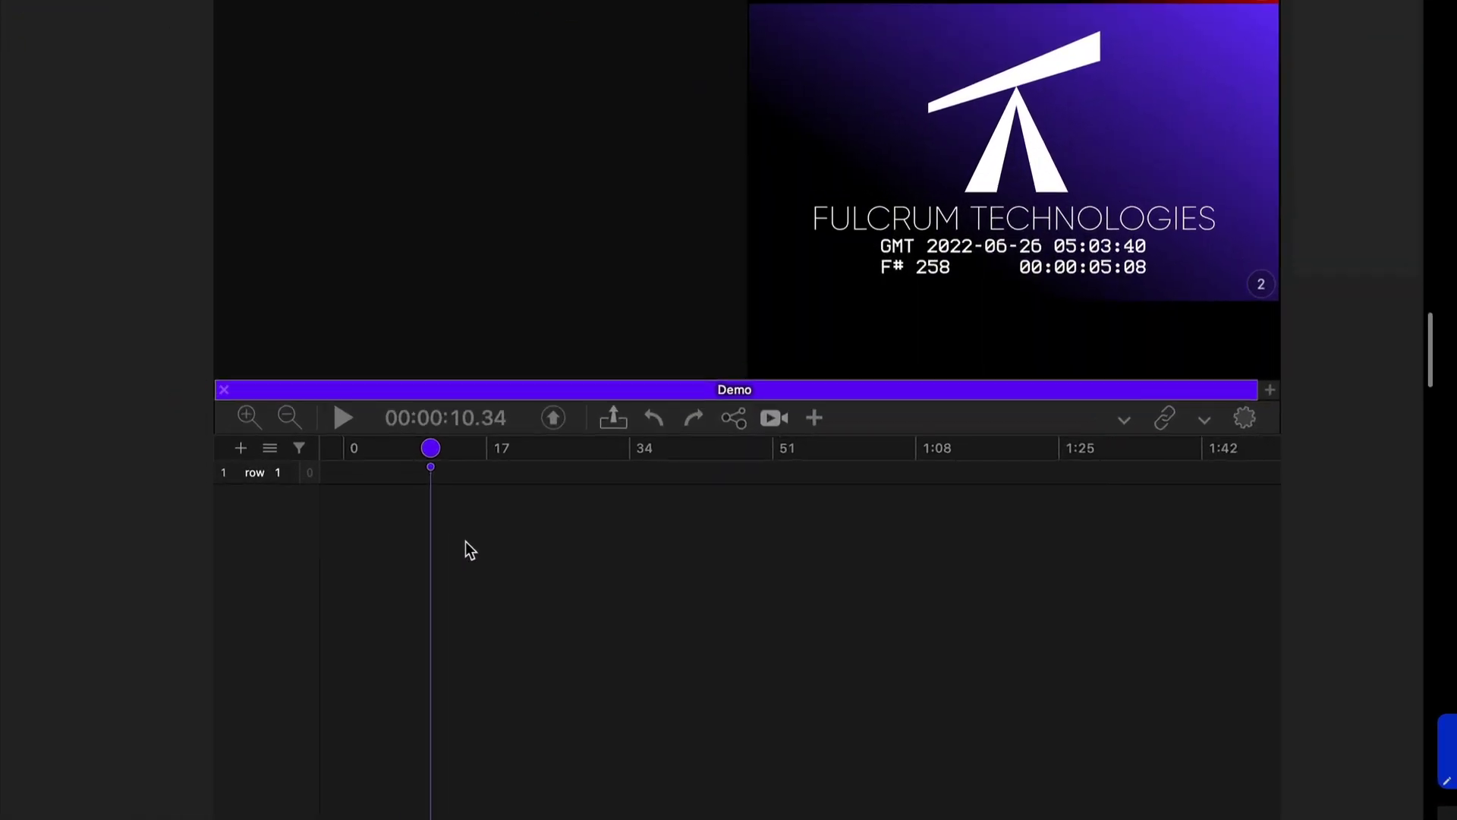
pyautogui.scroll(-5, 466, 540)
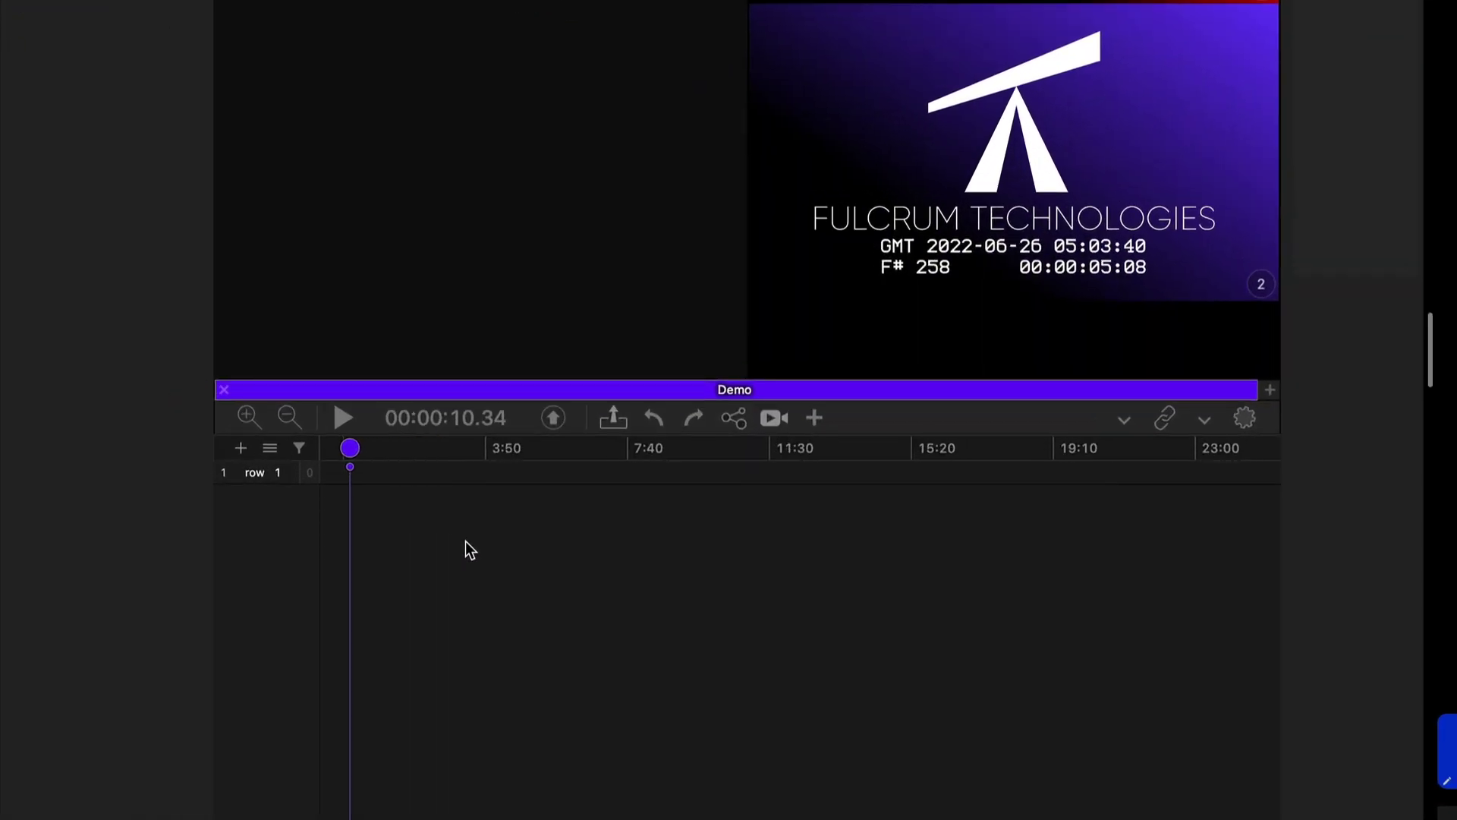
pyautogui.scroll(8, 466, 540)
pyautogui.scroll(-5, 471, 545)
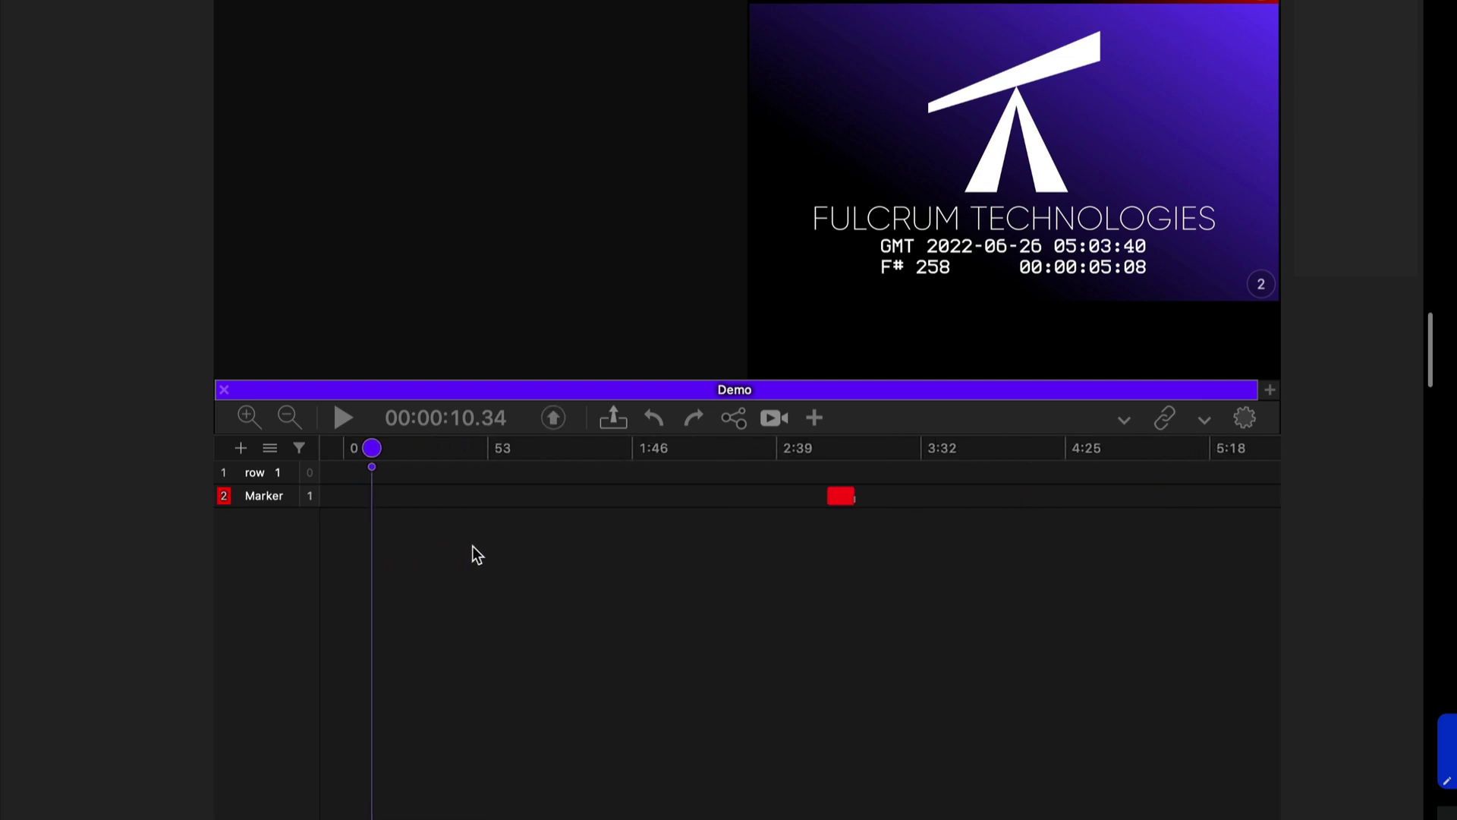
pyautogui.click(821, 498)
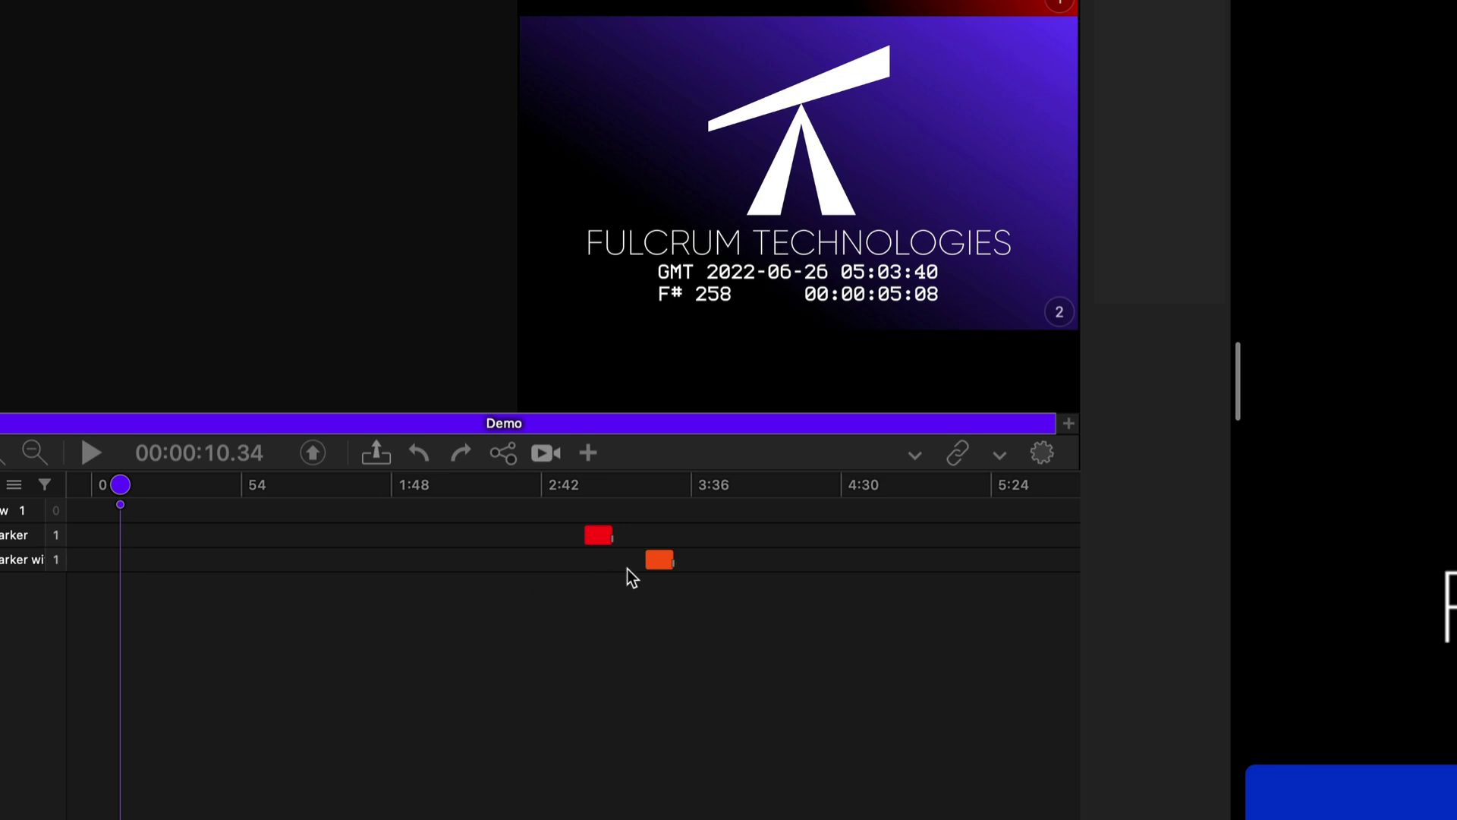
# Play the Demo timeline from about 1:12 in Angles and show the marker list beside the video in Piston
pyautogui.moveTo(659, 565)
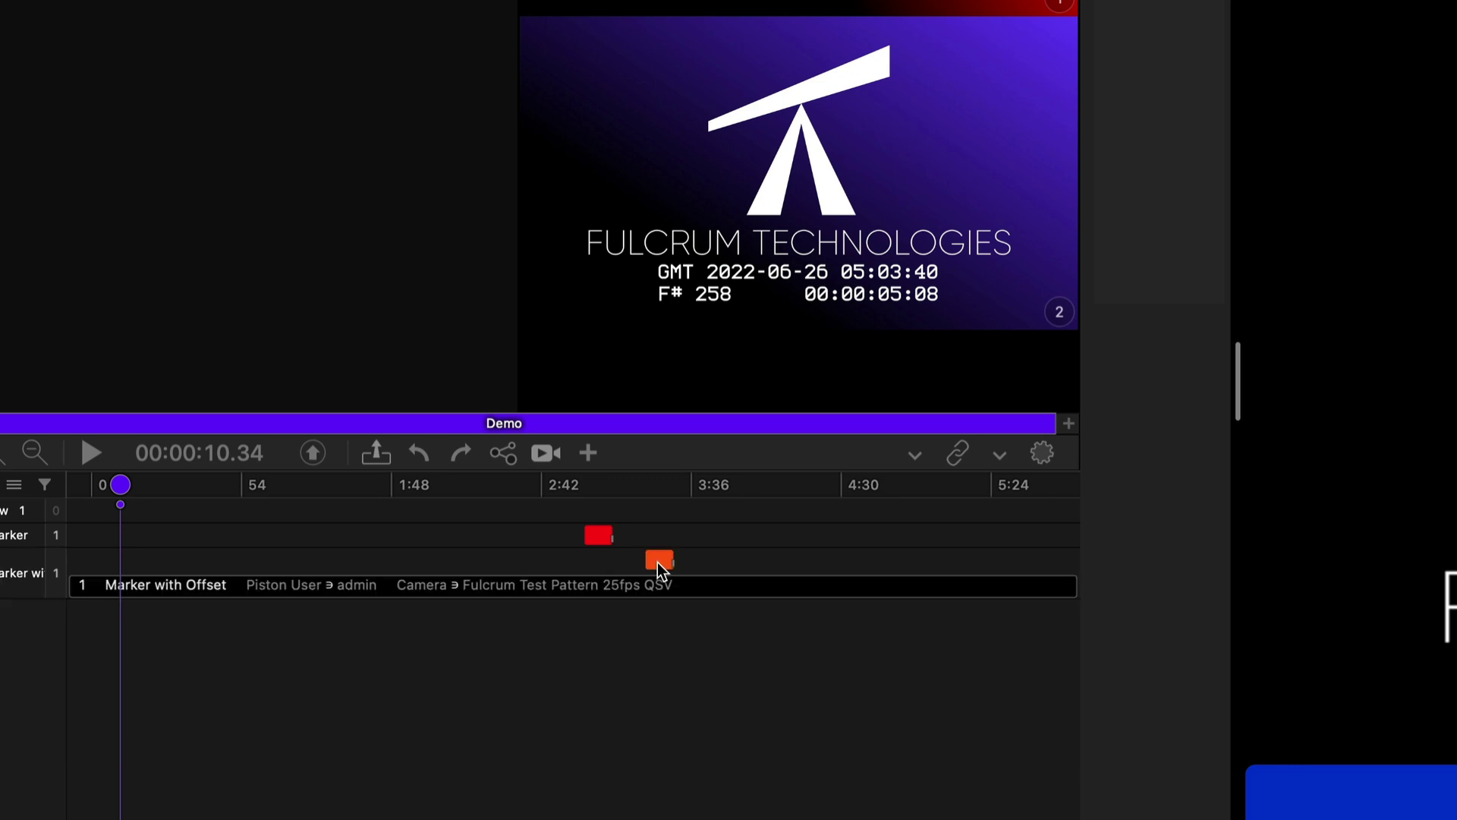
pyautogui.moveTo(590, 541)
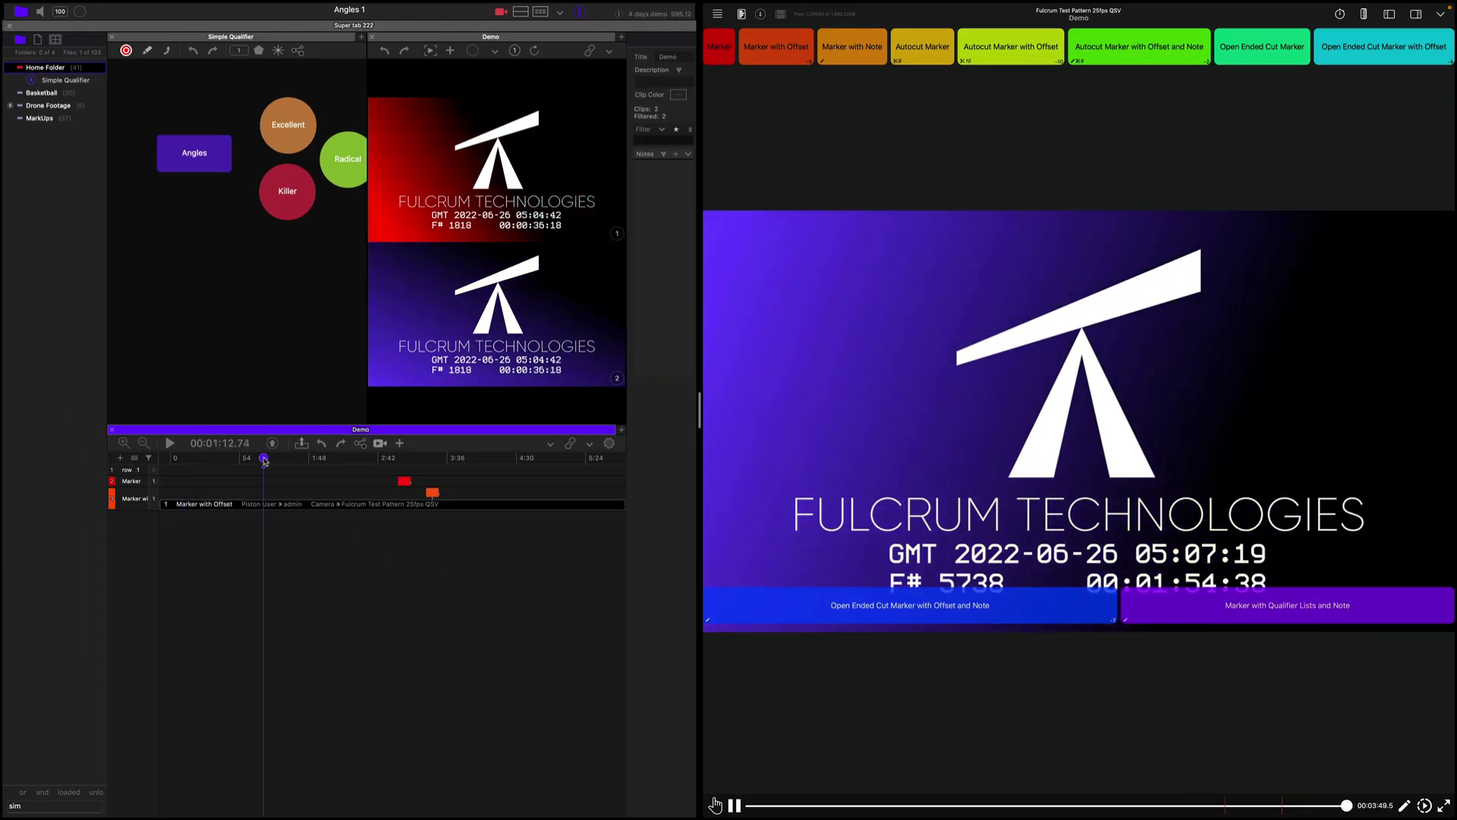
pyautogui.click(386, 613)
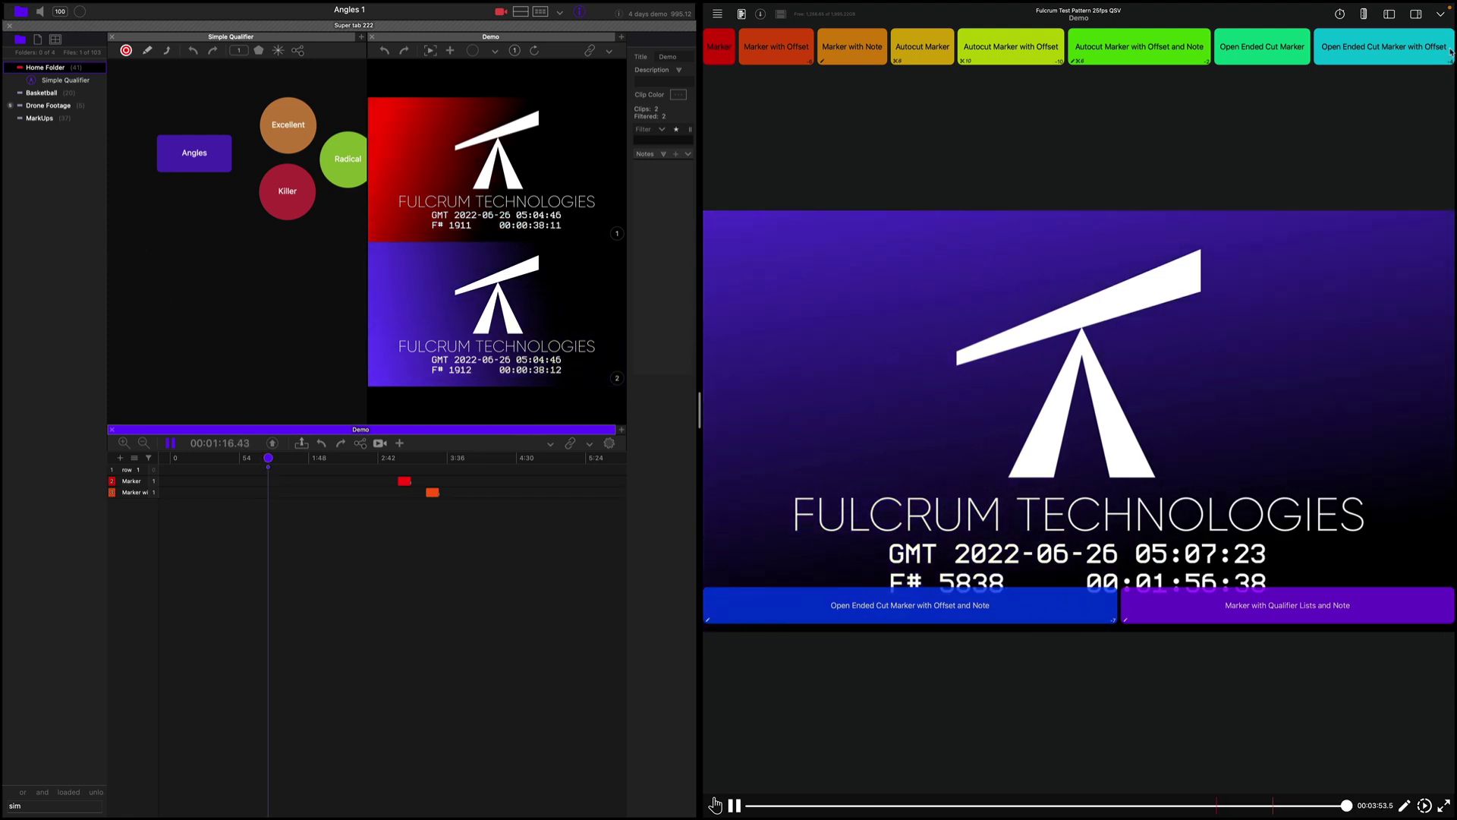
pyautogui.click(1417, 14)
pyautogui.click(1419, 15)
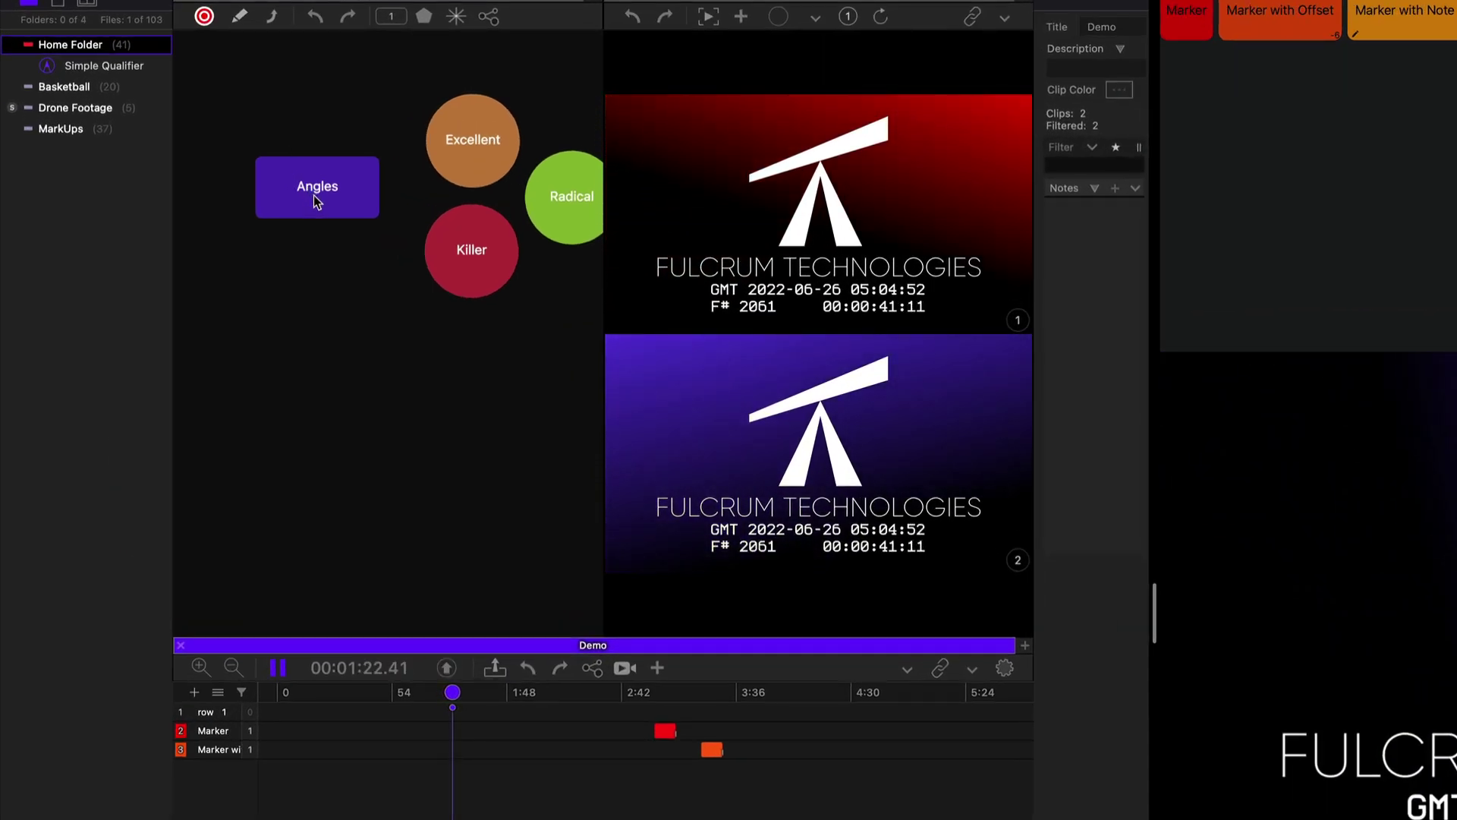
# Record an Angles clip with the Killer qualifier on the Demo timeline, from about 1:22 to 1:30
pyautogui.click(315, 198)
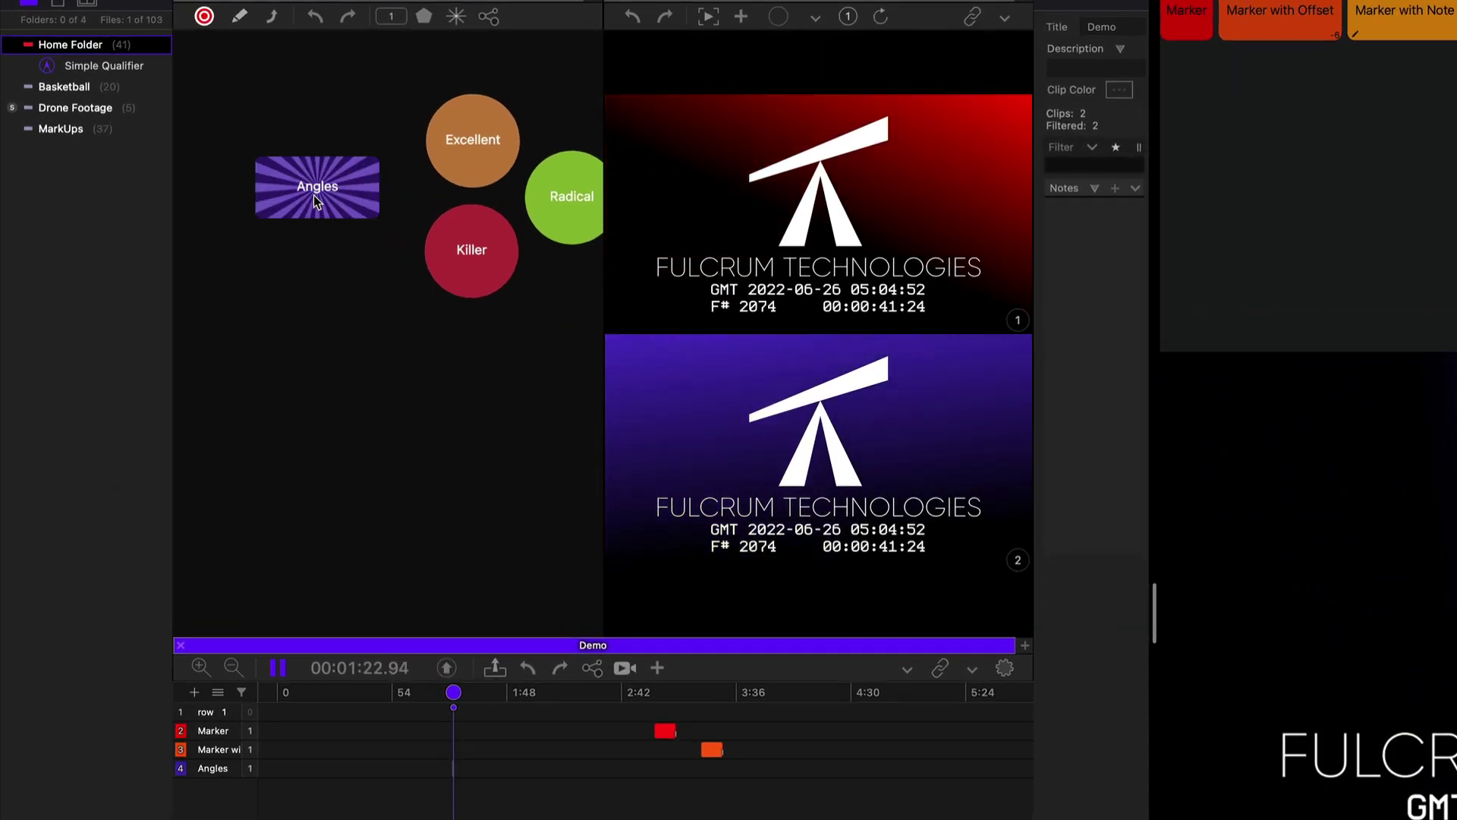
pyautogui.click(454, 263)
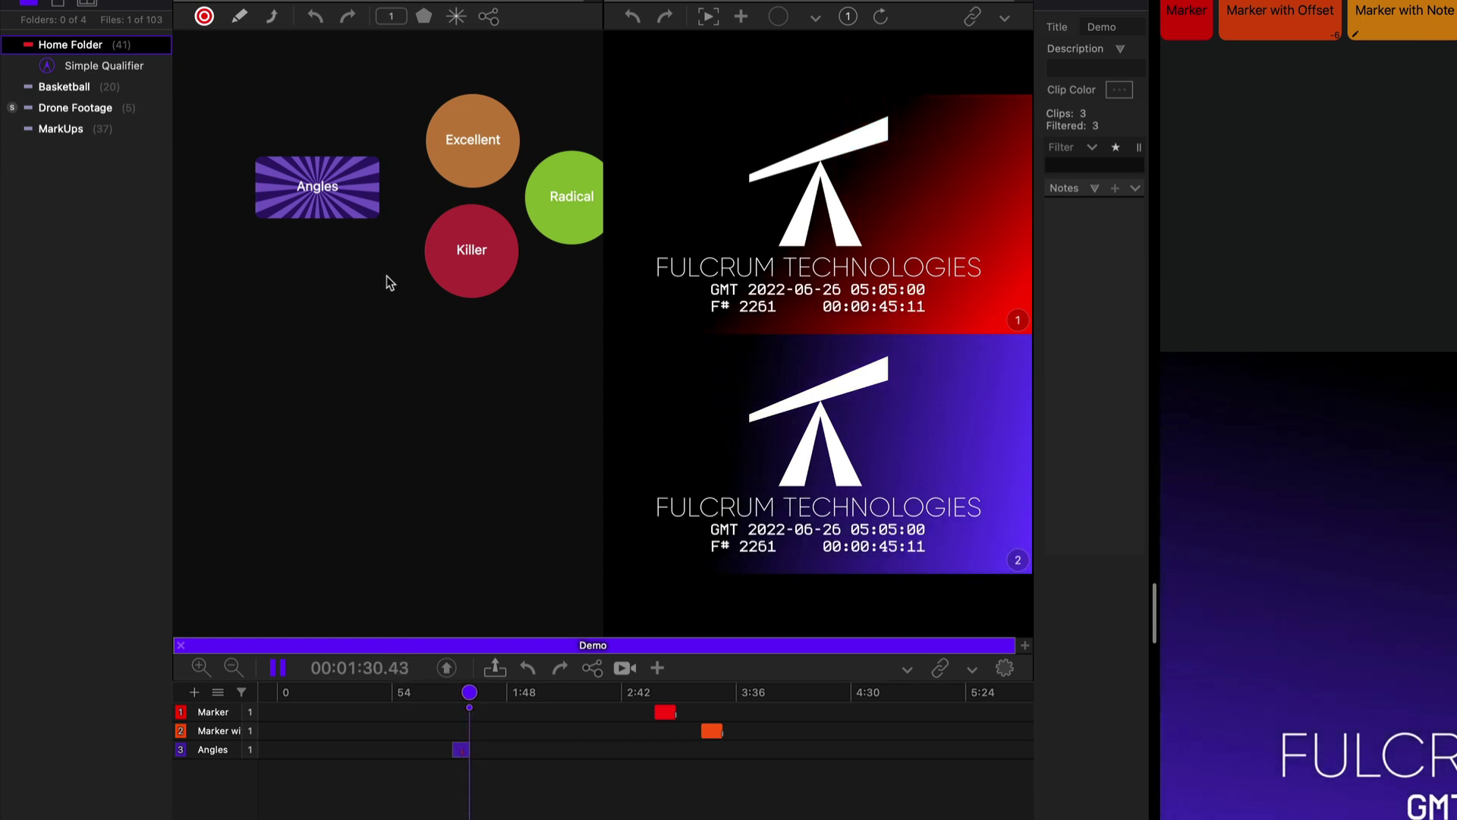
pyautogui.click(367, 209)
pyautogui.moveTo(462, 749)
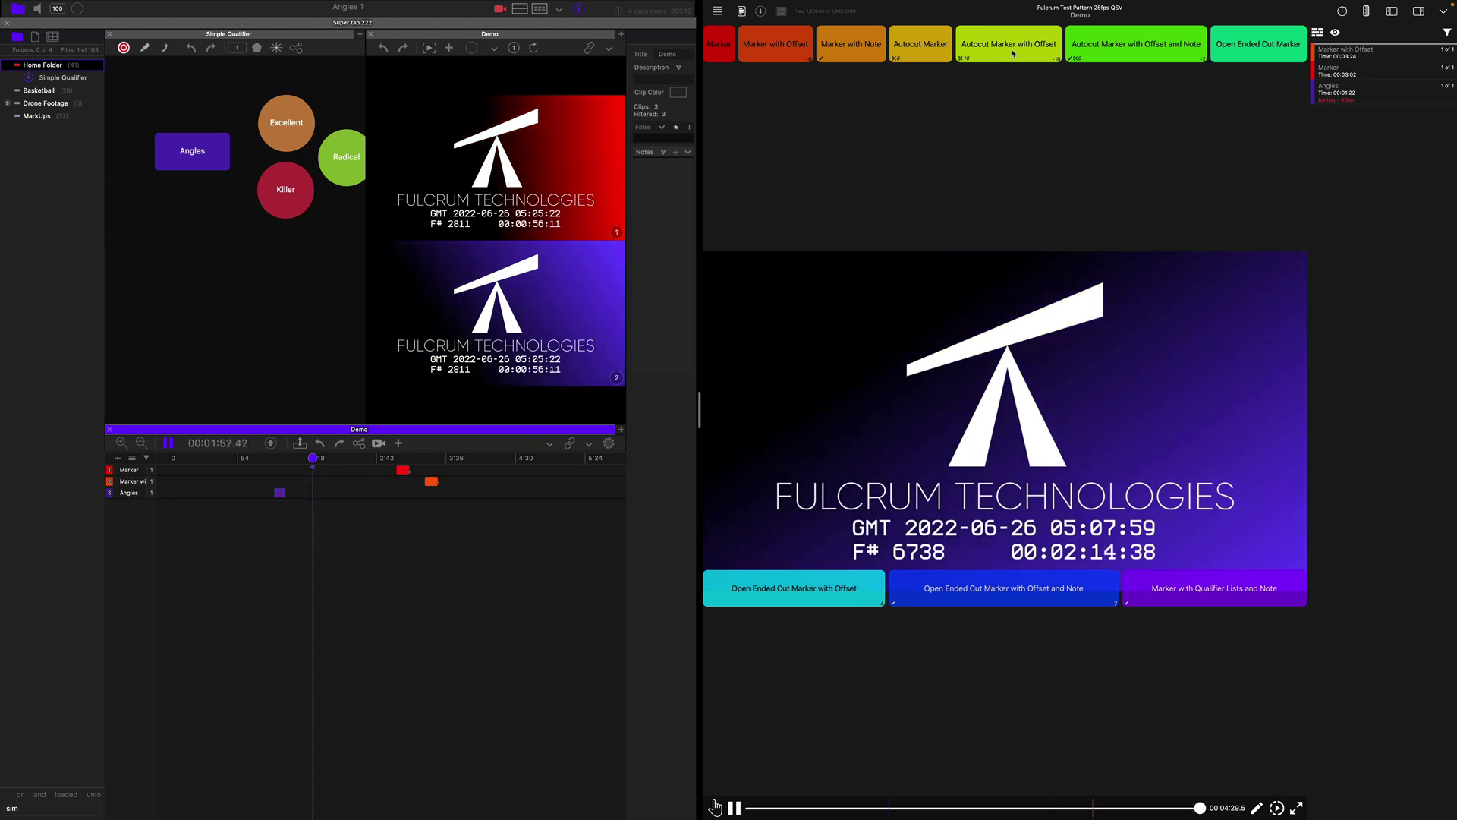
# Add an Autocut Marker with Offset in Piston and check its clip's details and timing in Angles with a widened inspector
pyautogui.click(1013, 53)
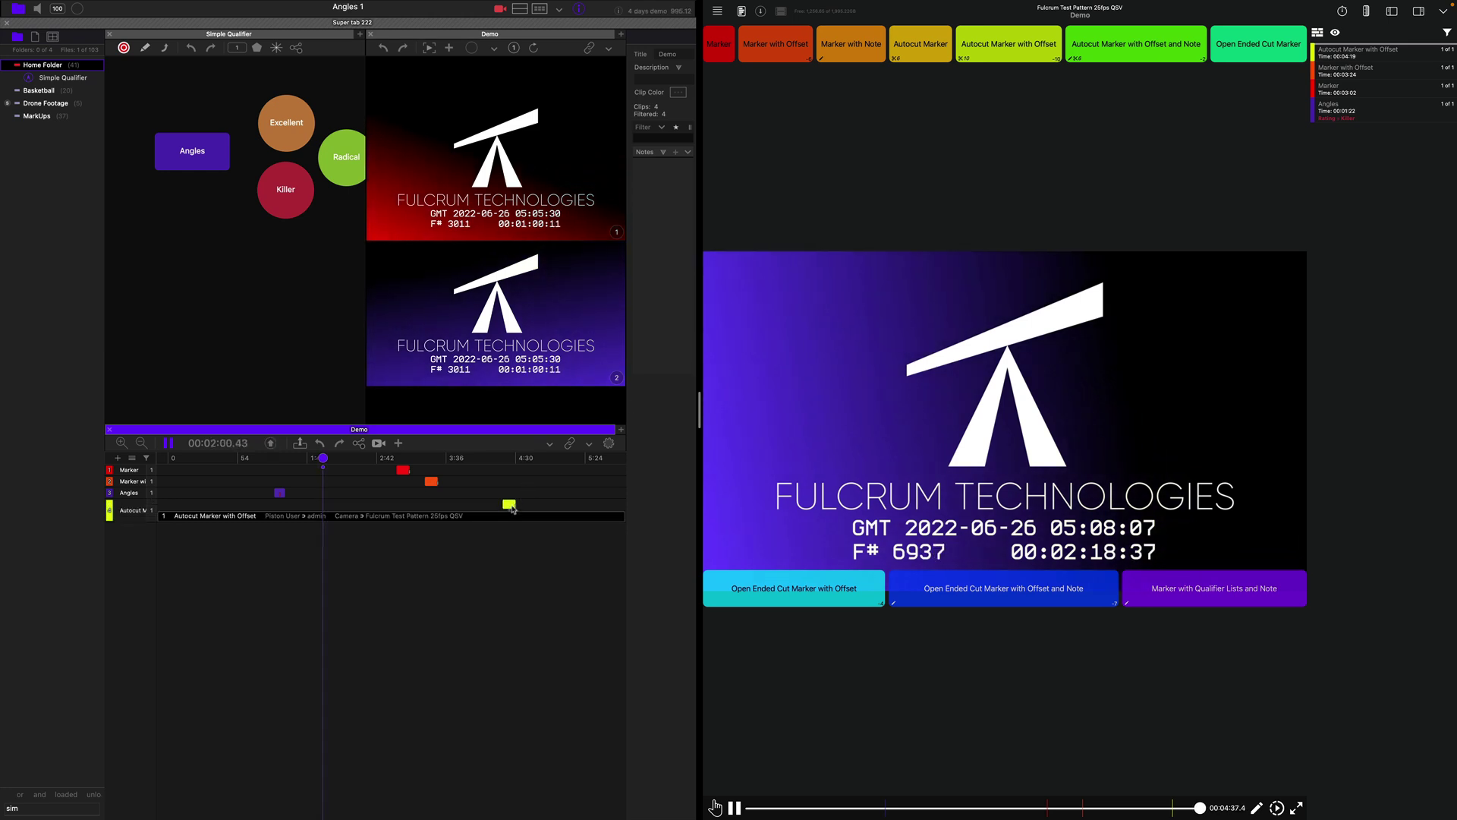
pyautogui.click(512, 505)
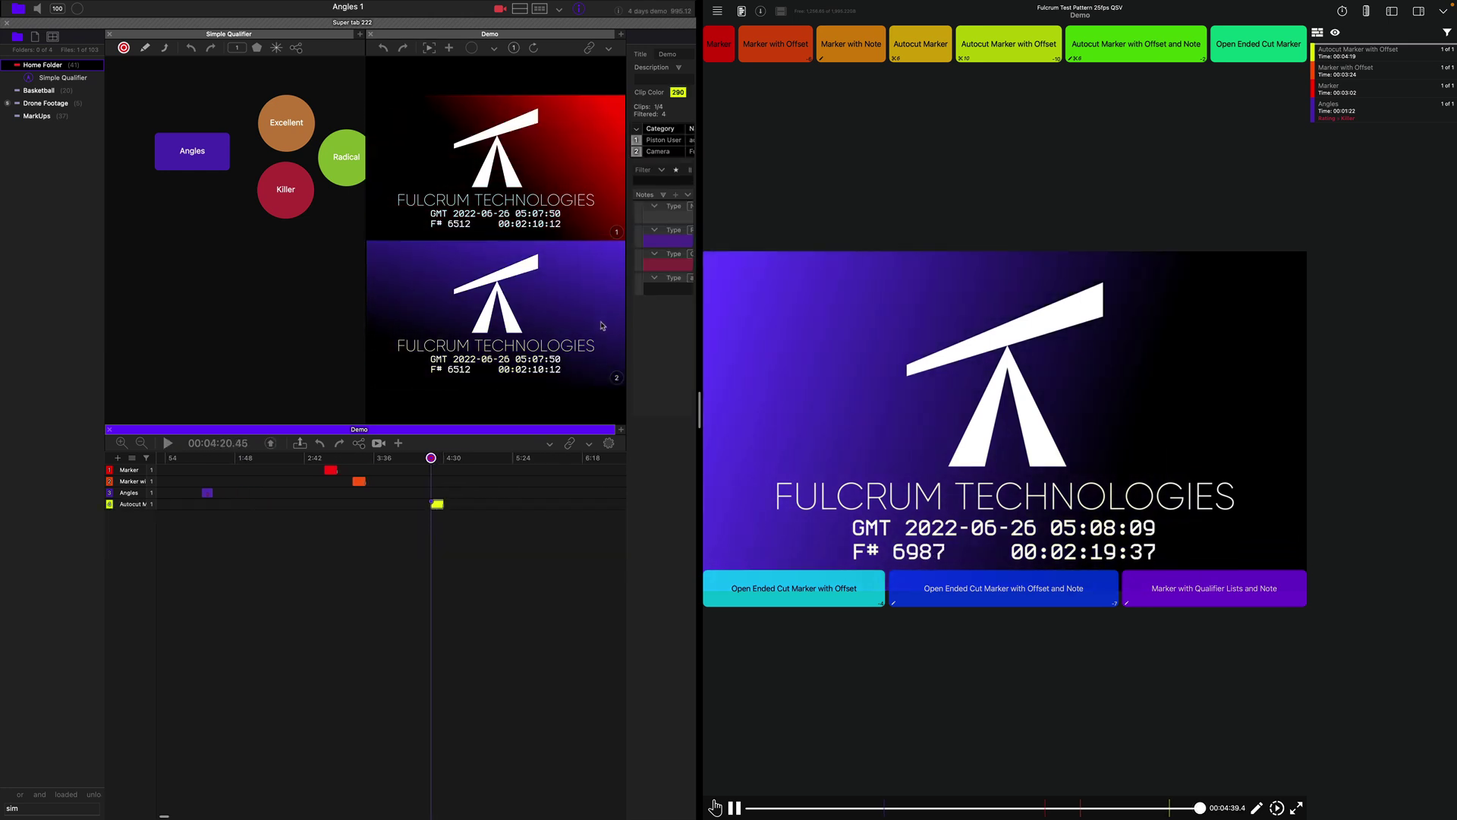
pyautogui.moveTo(625, 333); pyautogui.dragTo(471, 331)
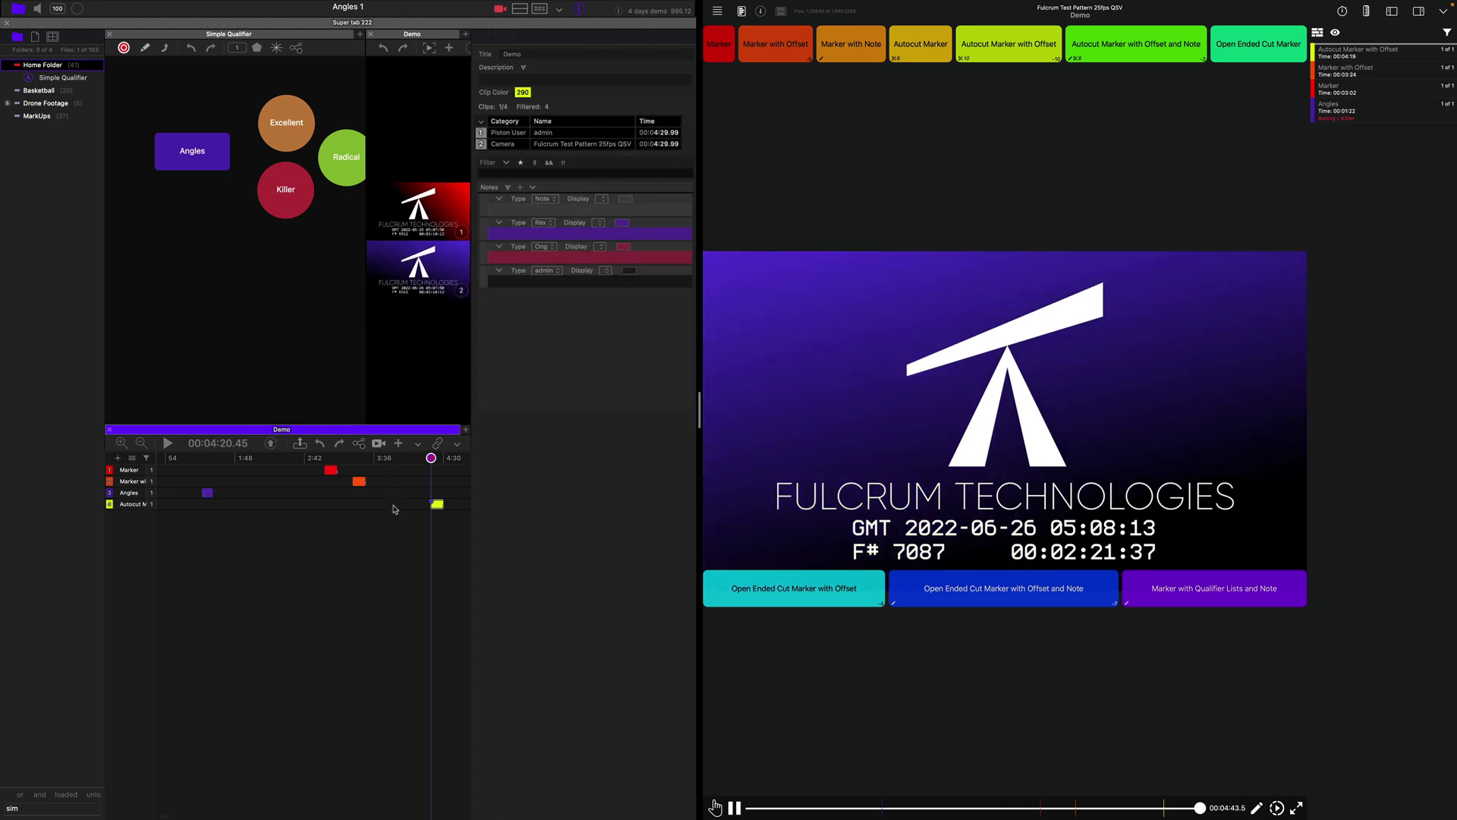
pyautogui.click(436, 504)
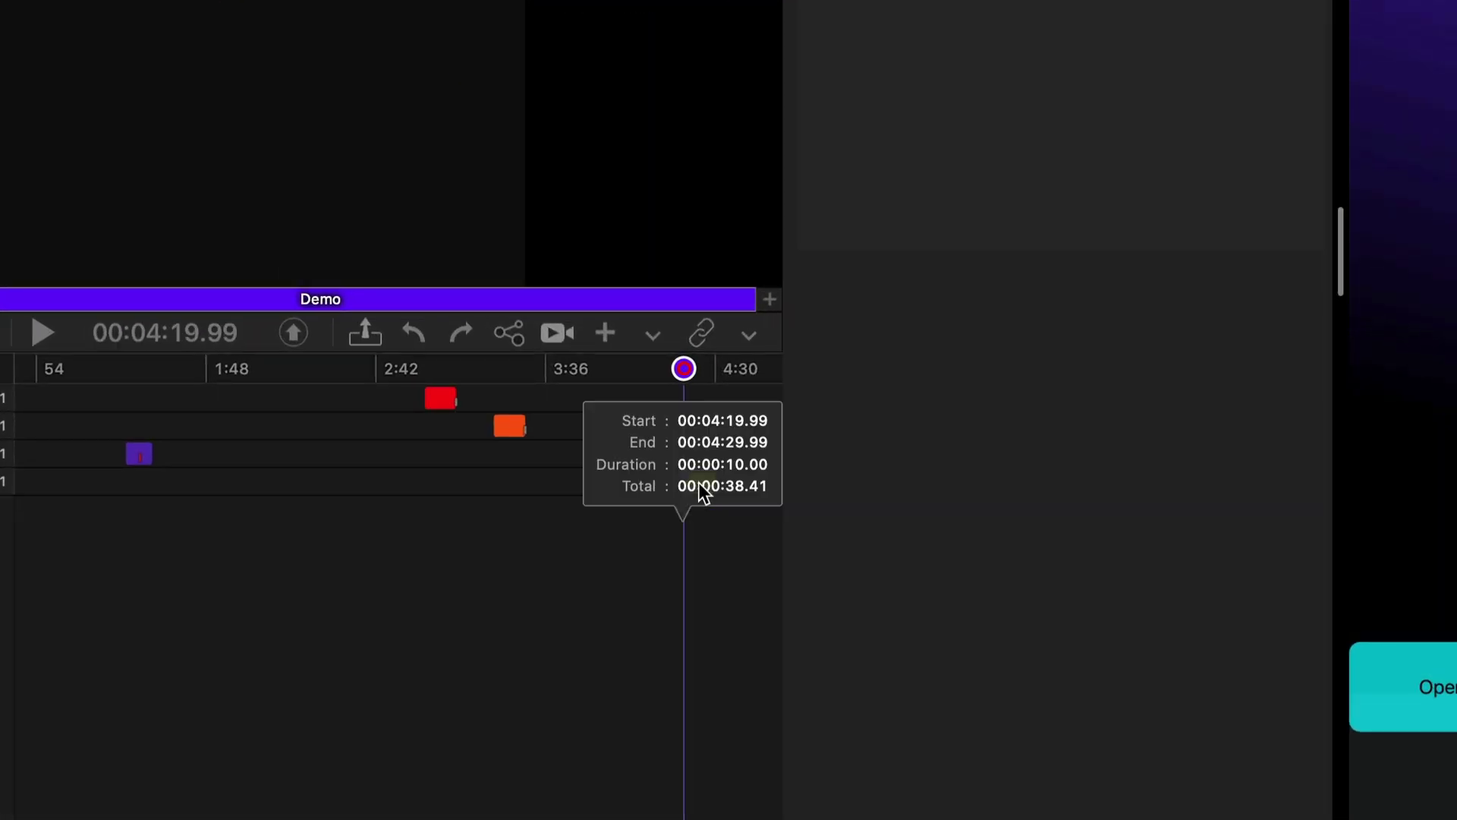
pyautogui.moveTo(696, 488)
pyautogui.mouseDown()
pyautogui.moveTo(744, 462)
pyautogui.moveTo(681, 472)
pyautogui.mouseUp()
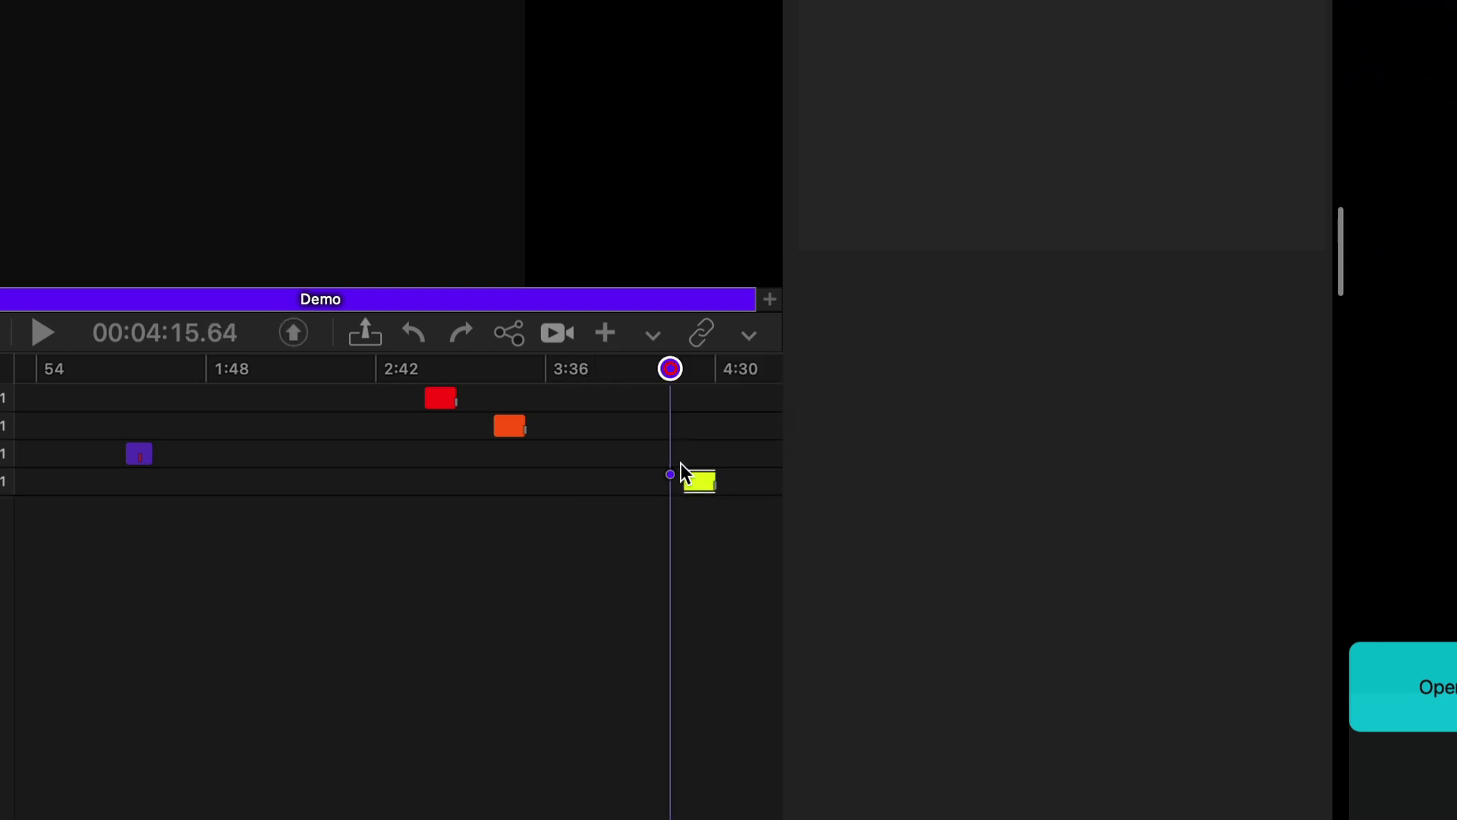
pyautogui.click(710, 488)
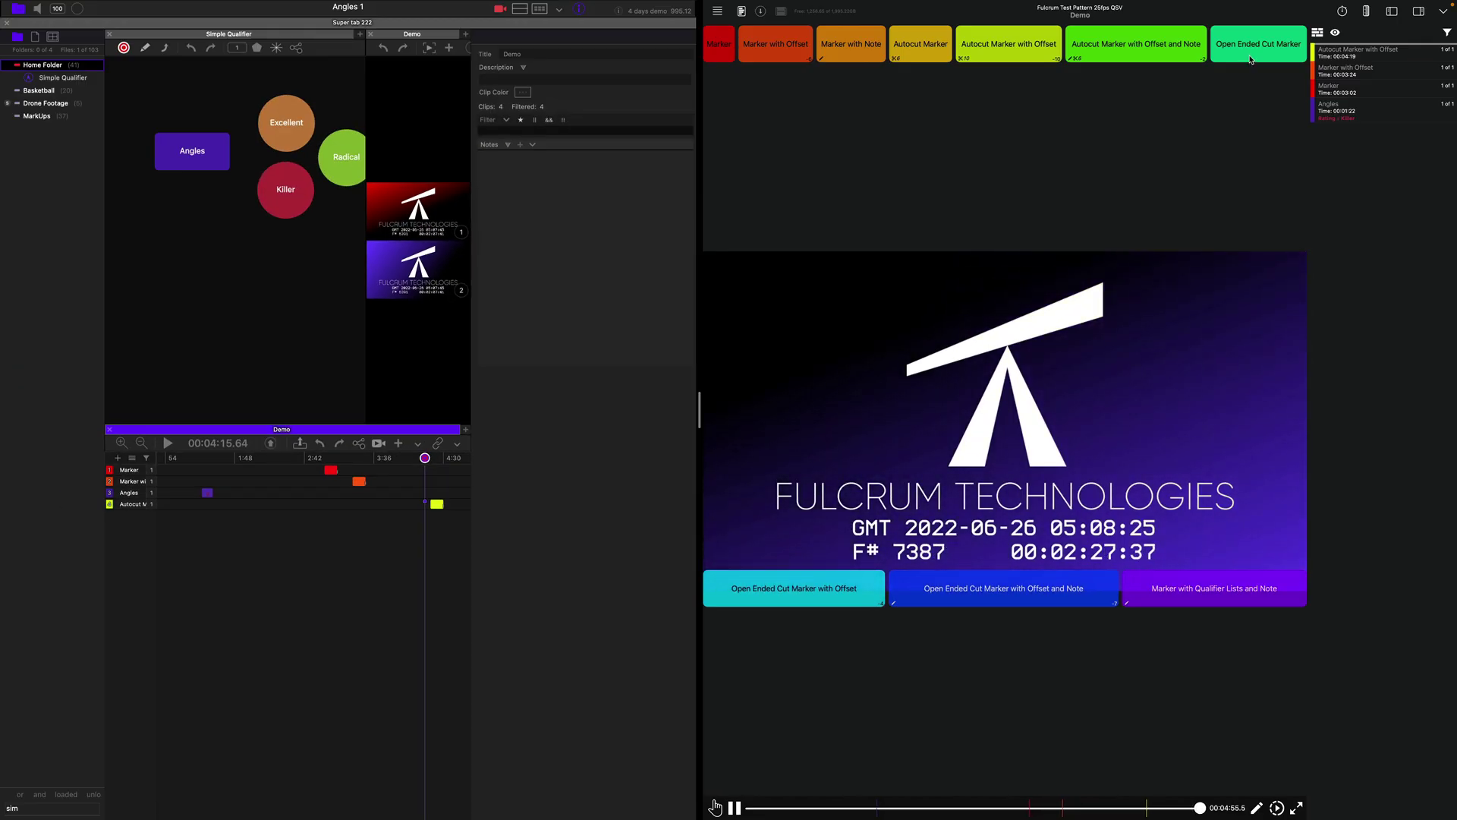
# Record an Open Ended Cut Marker of about 7 seconds in the live Piston session
pyautogui.click(1251, 55)
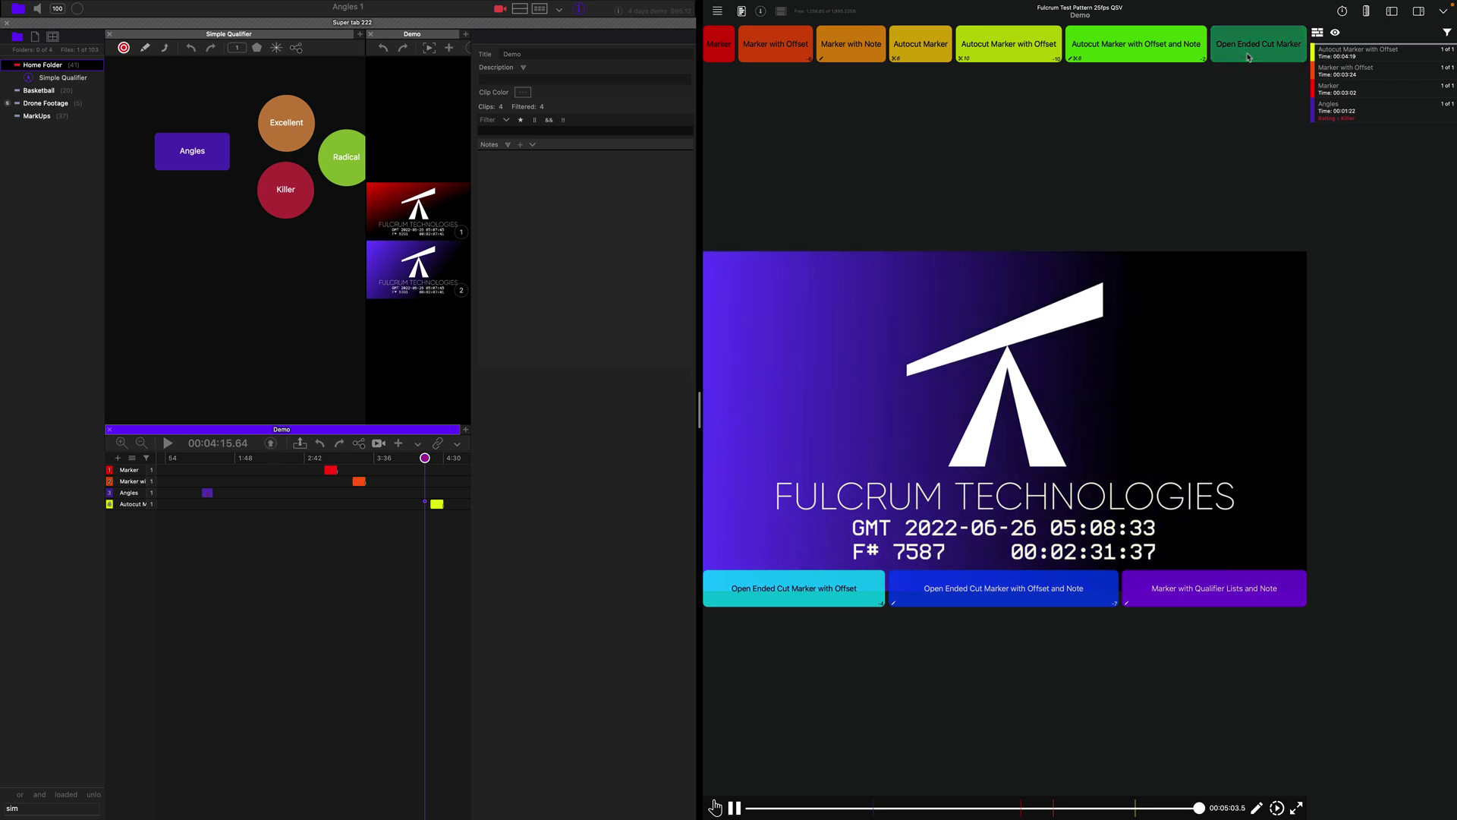
pyautogui.click(1251, 58)
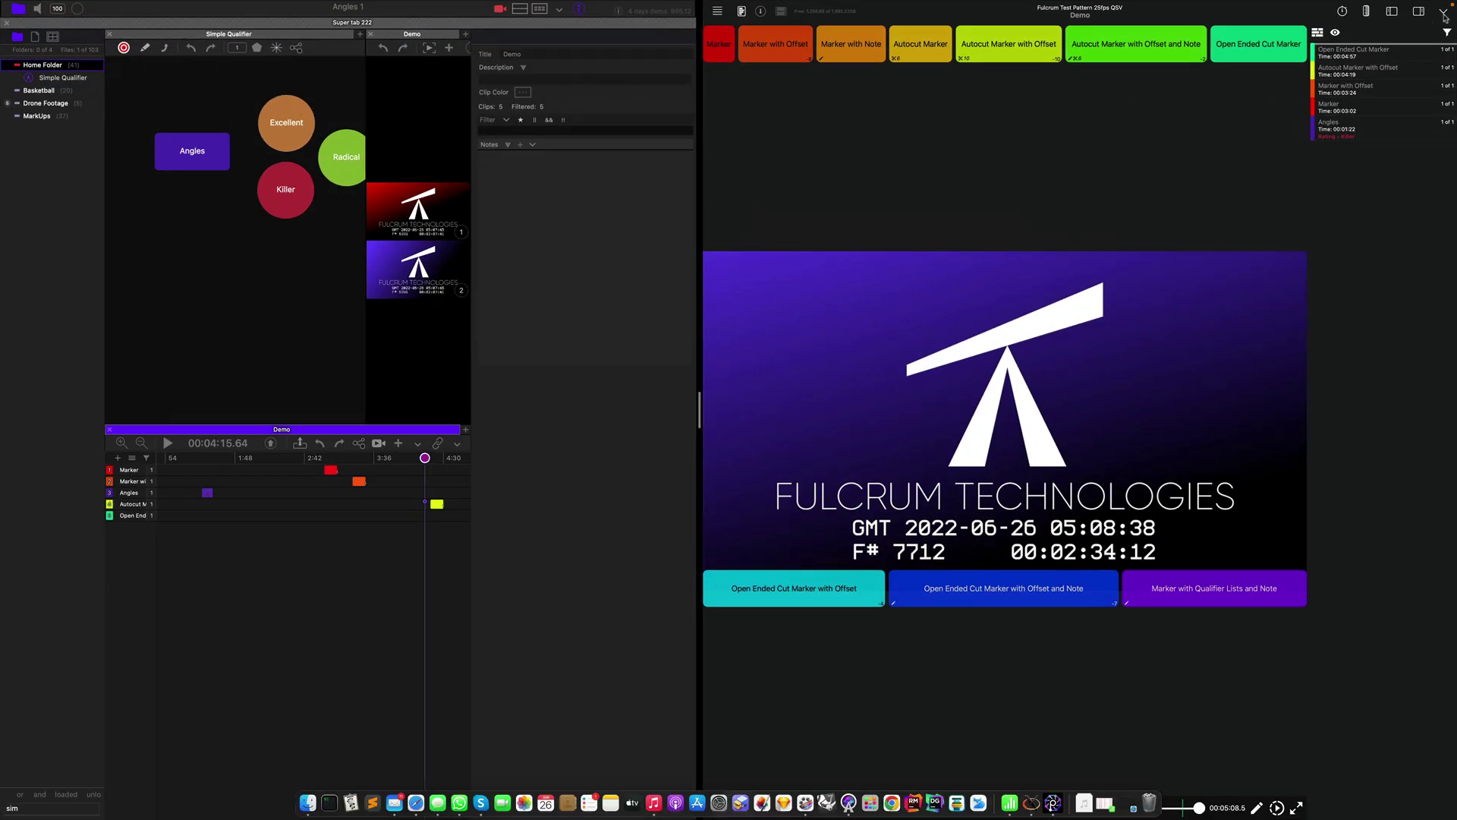
# View the session's Cuts in Piston, return to the live video and select the open-ended cut clip on the Angles timeline
pyautogui.click(1443, 10)
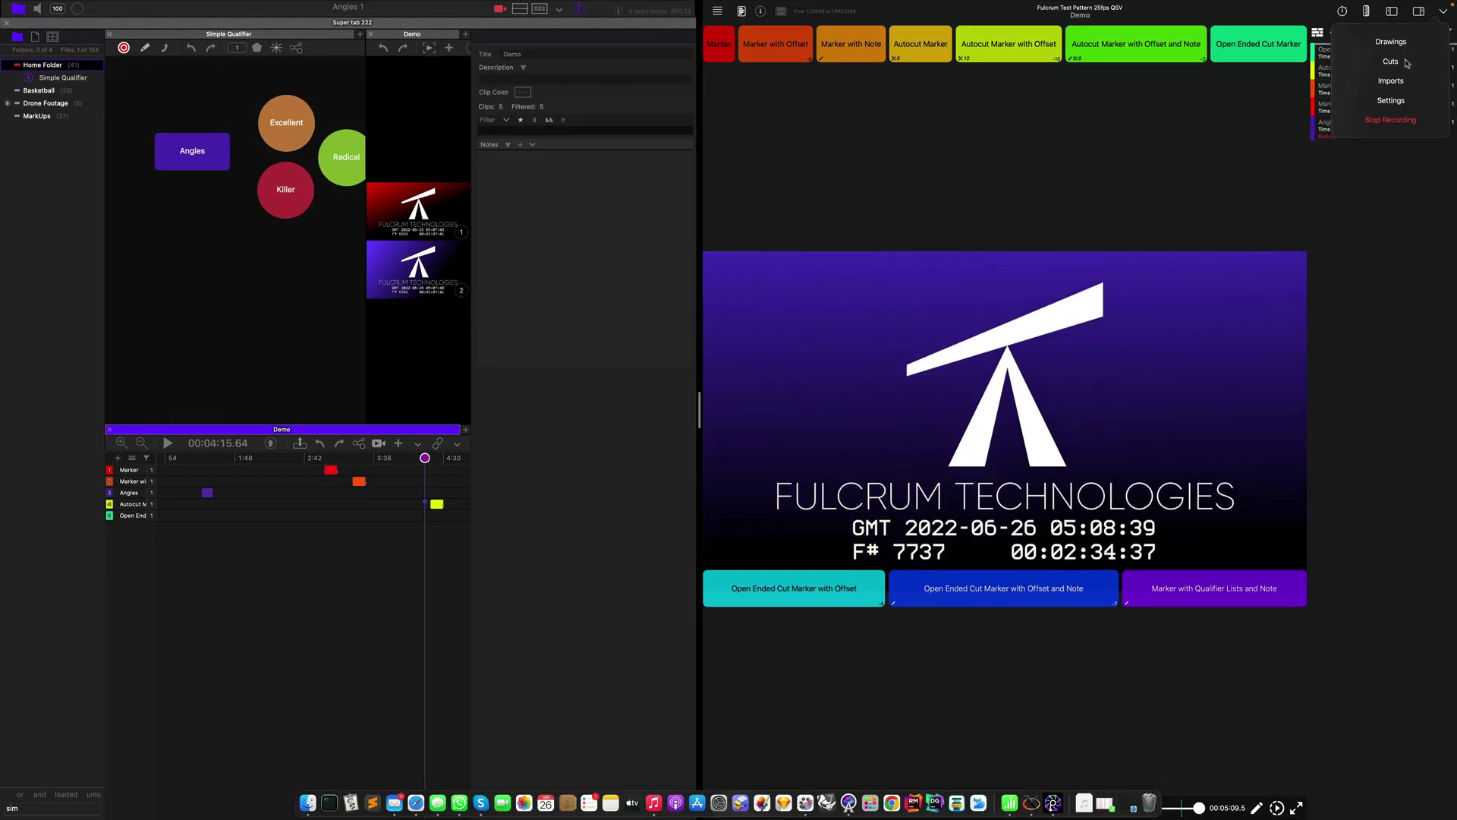
pyautogui.click(1391, 119)
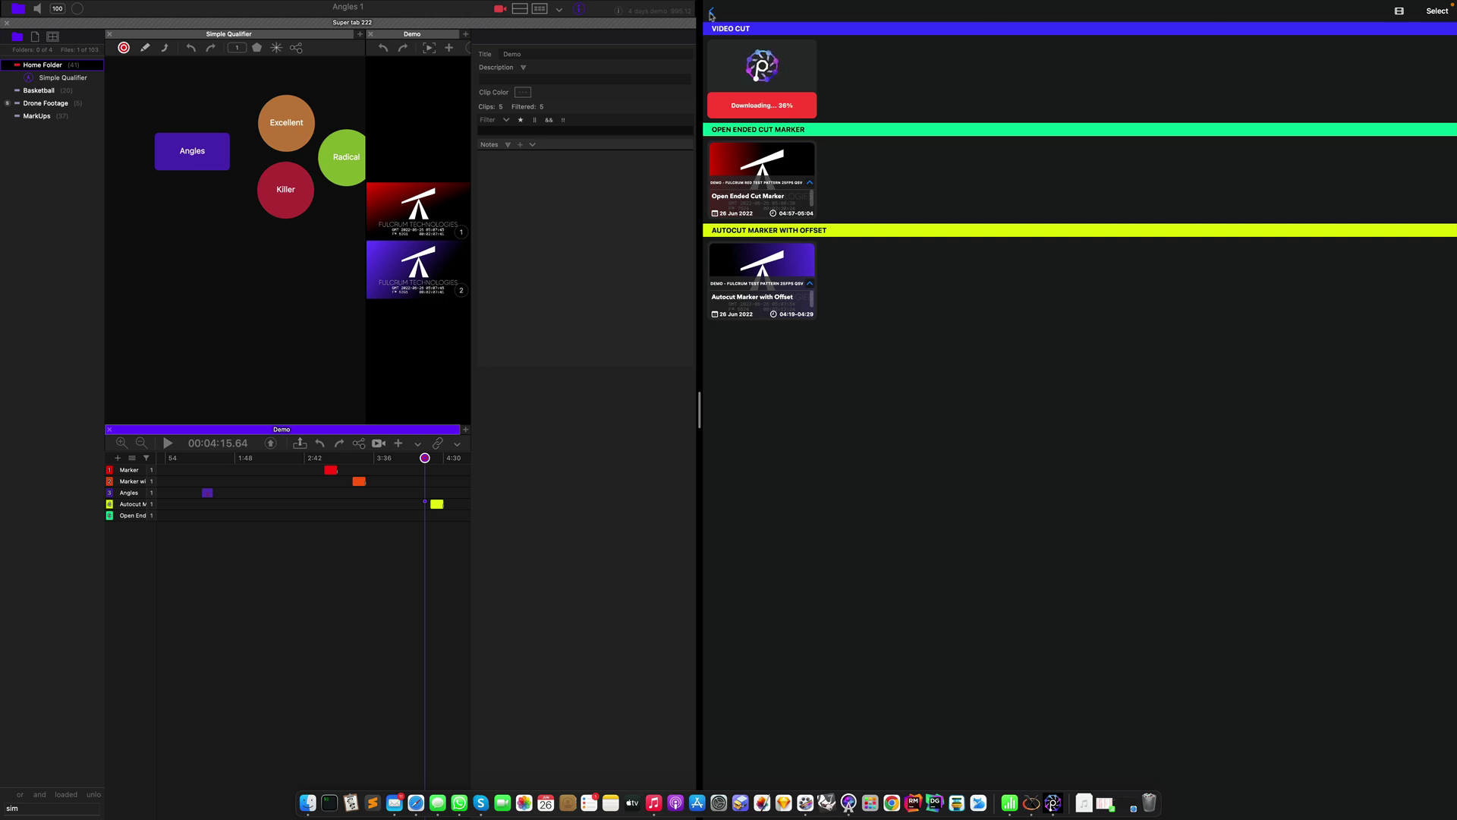
pyautogui.click(717, 15)
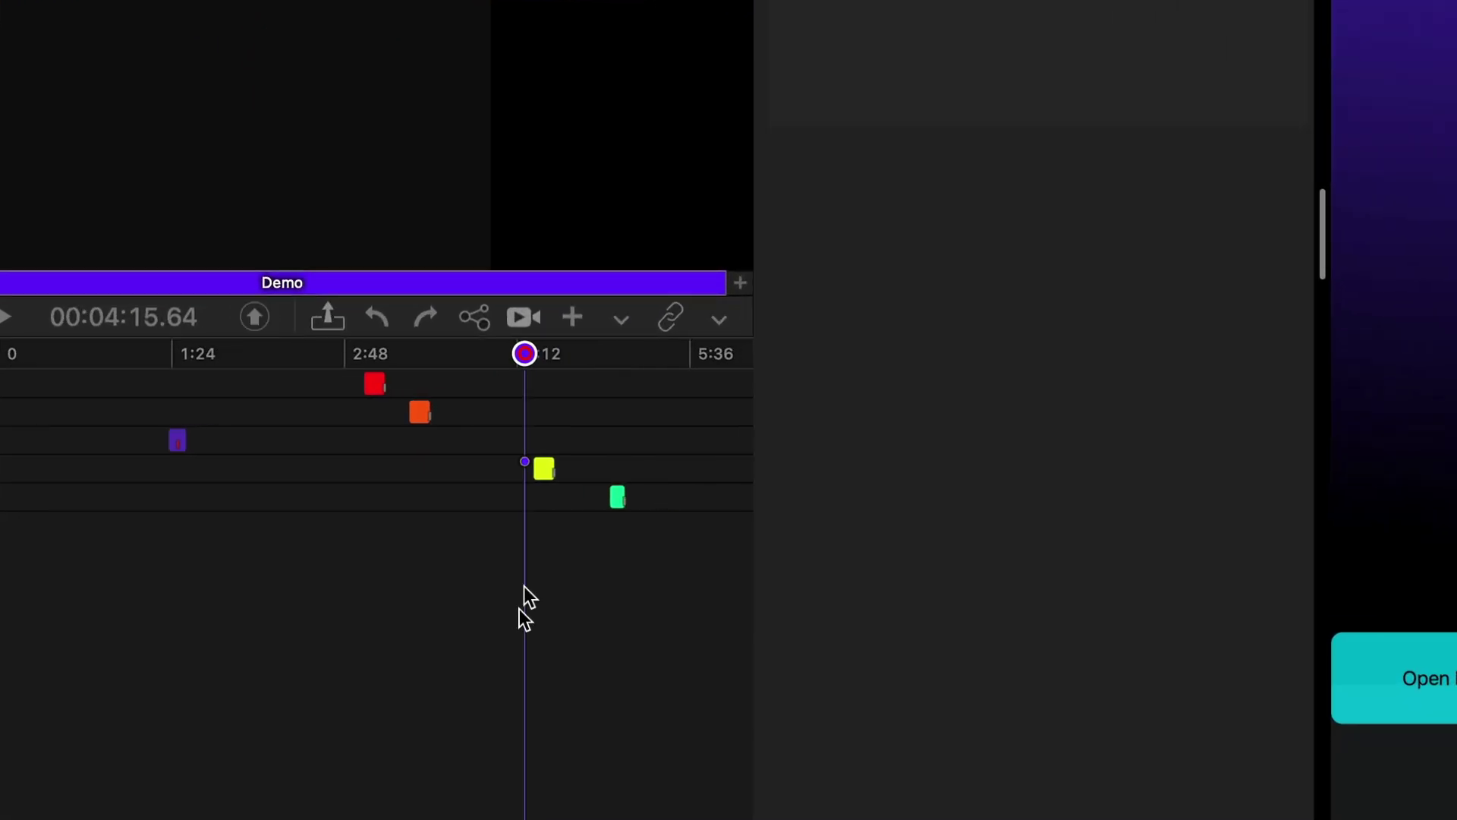
pyautogui.click(617, 495)
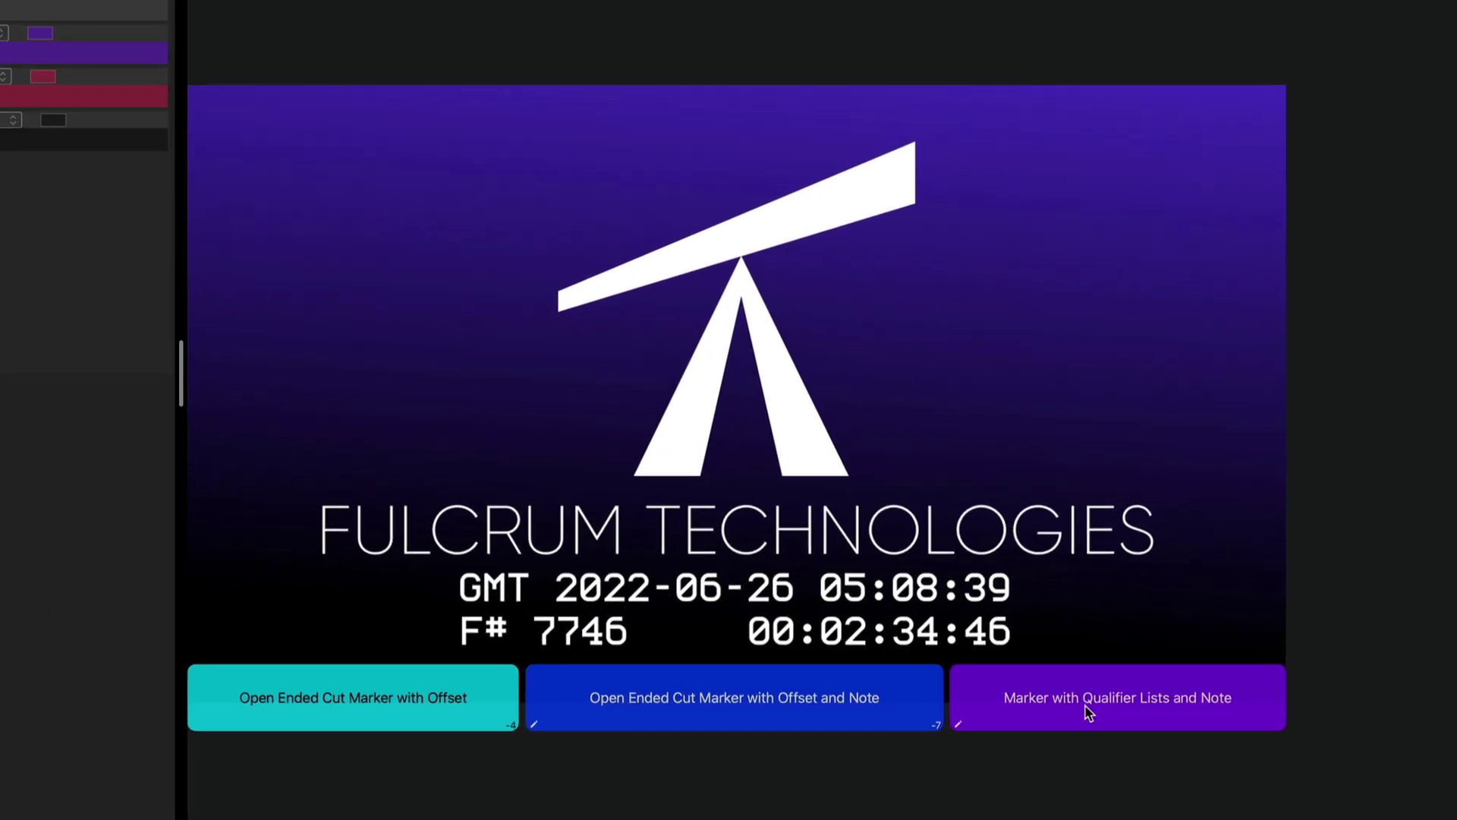
# Add a Marker with Qualifier Lists and Note in Piston, choosing Kick, rating 4 and Excellent, with the note "This is" plus the person's name
pyautogui.click(1088, 712)
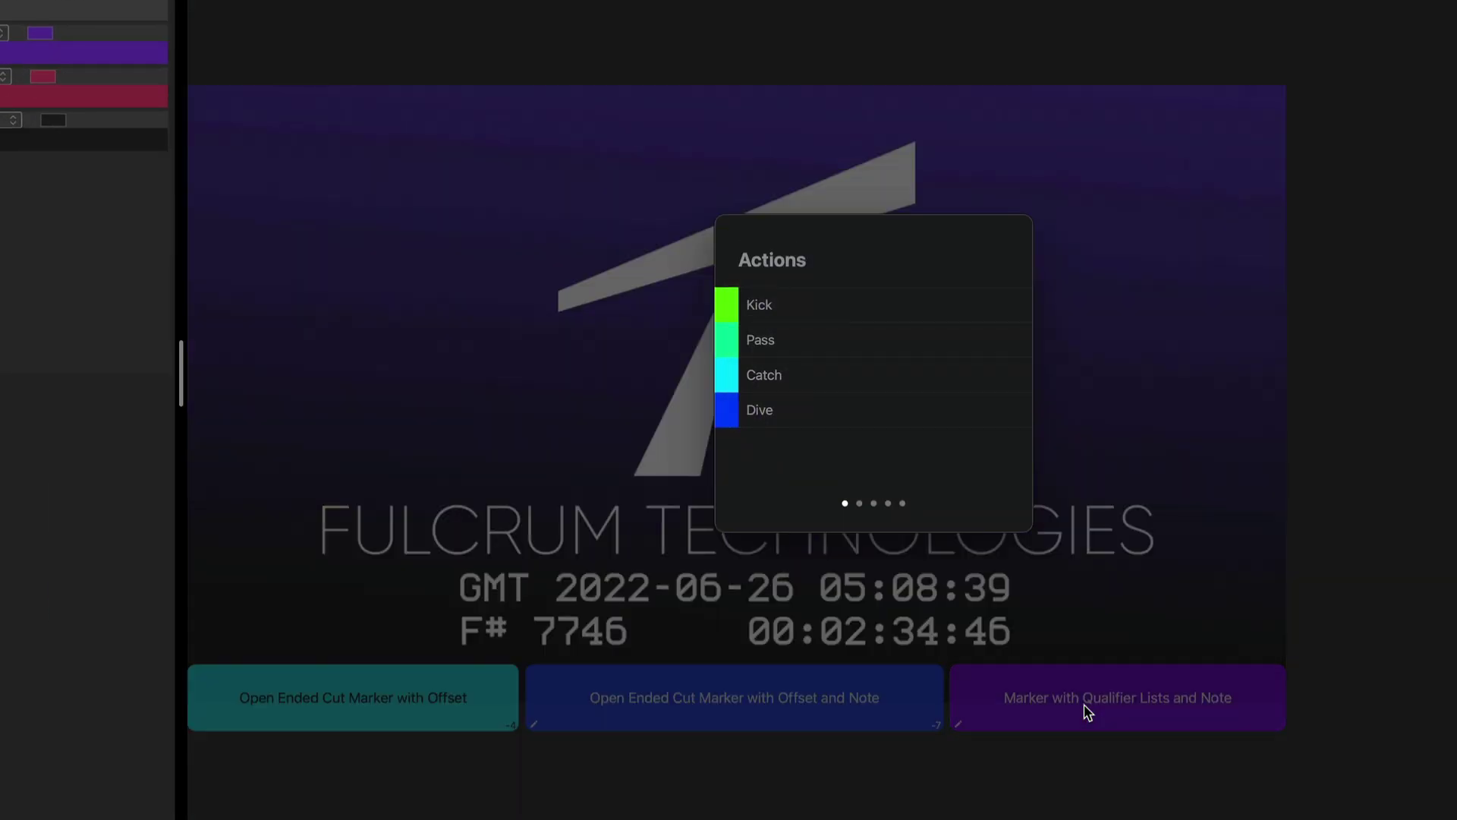
pyautogui.click(786, 313)
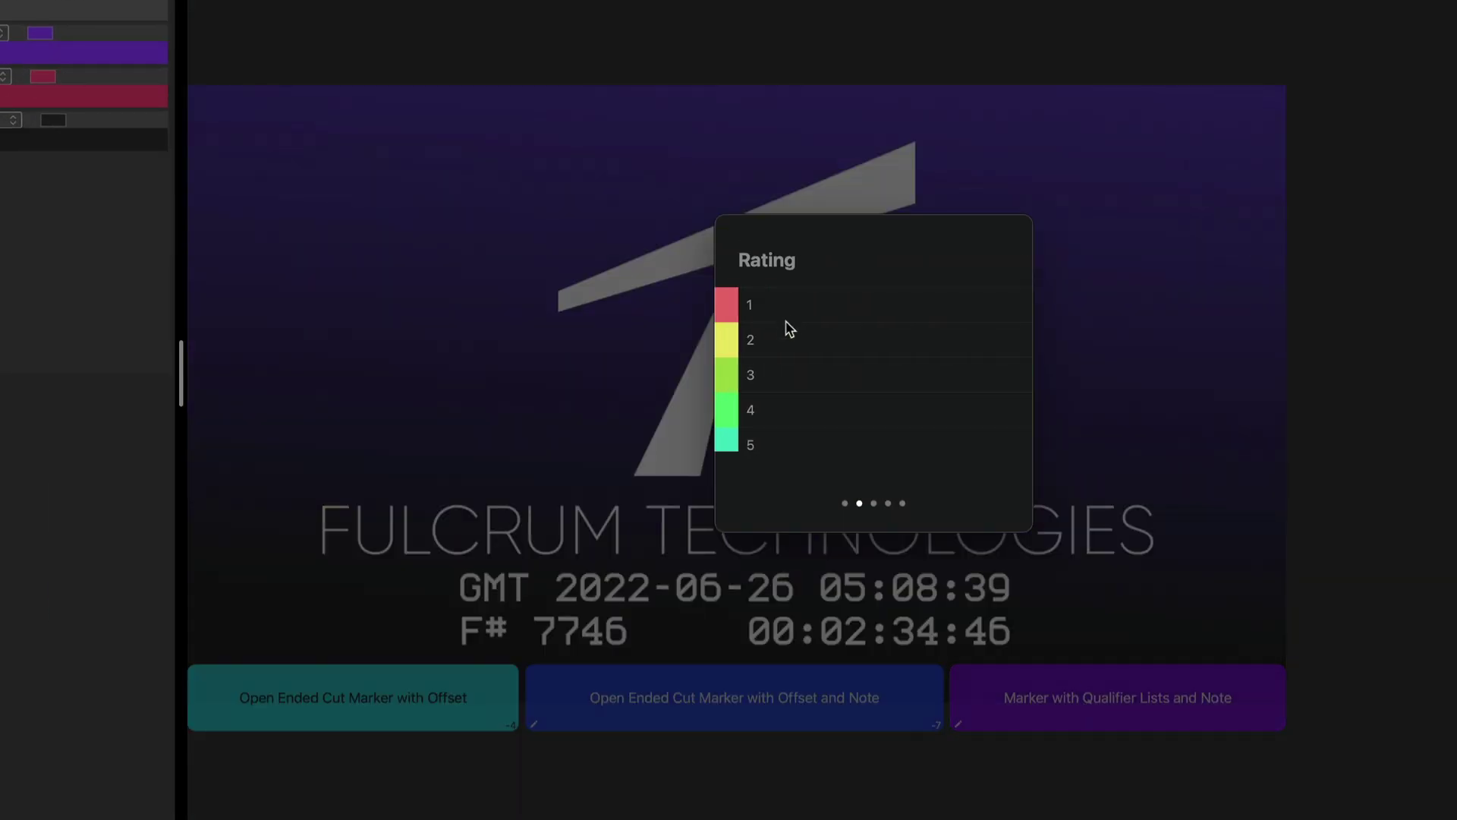
pyautogui.click(774, 406)
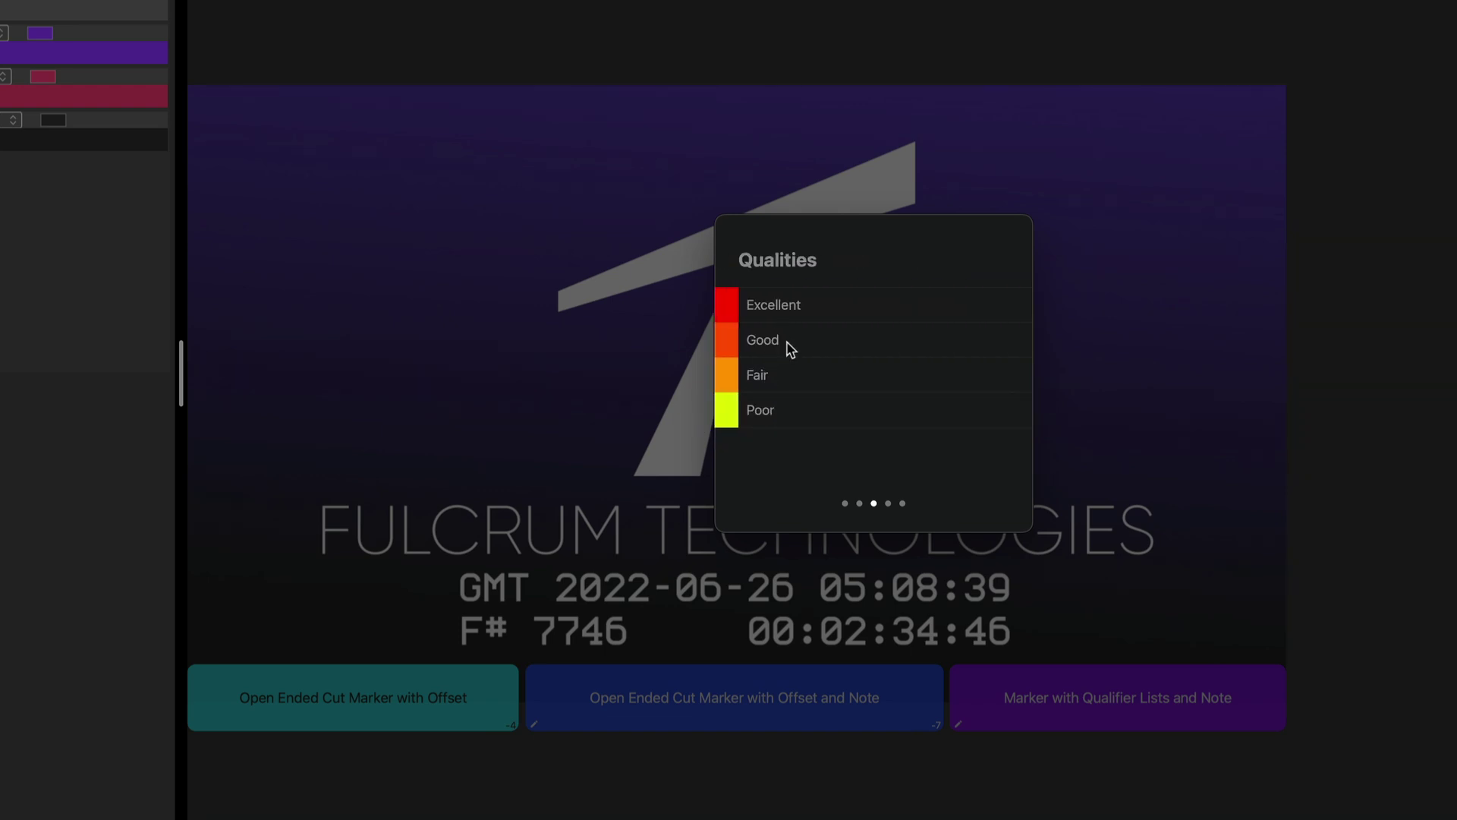
pyautogui.click(784, 311)
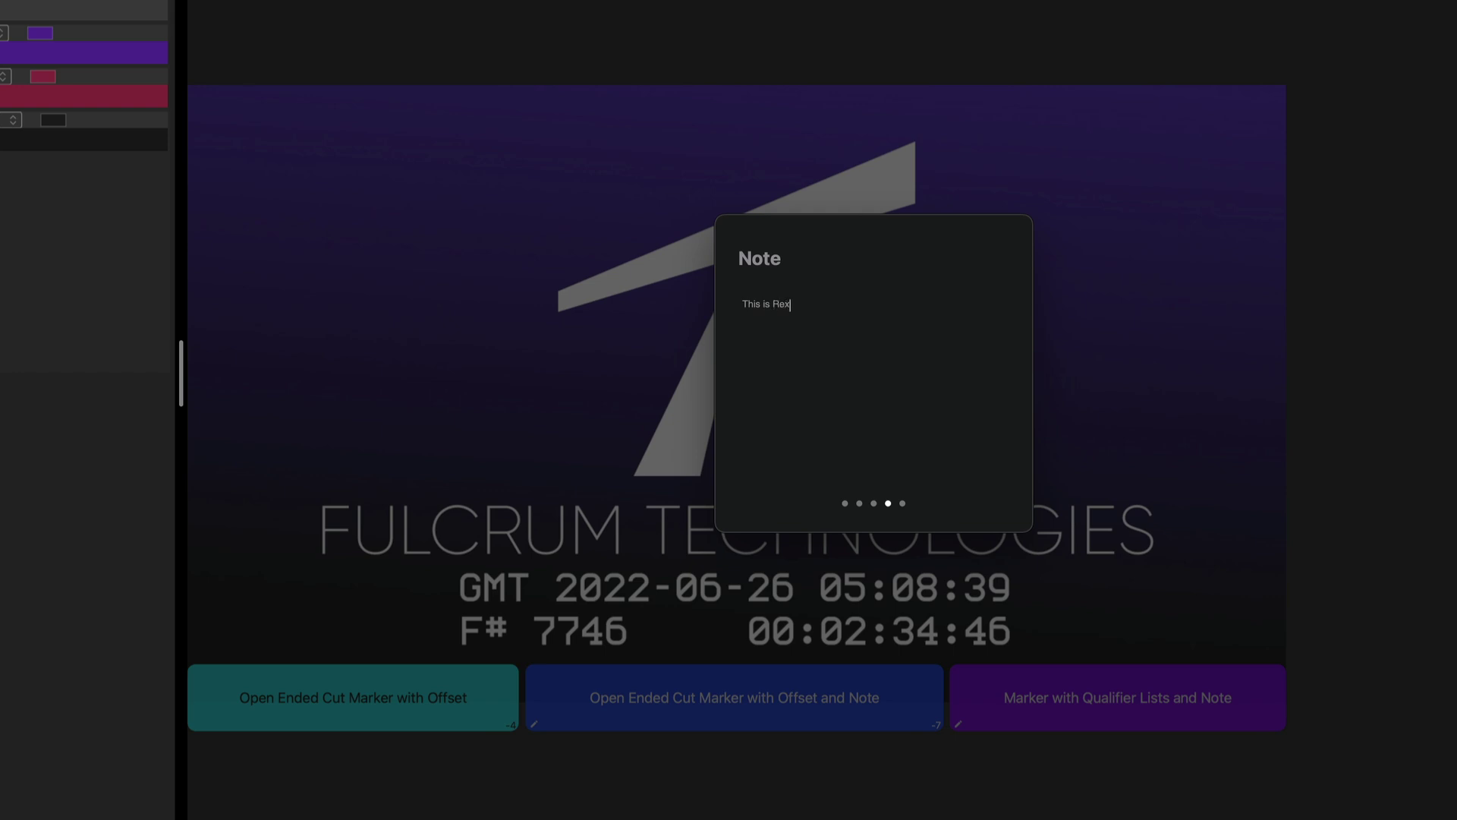
pyautogui.press('Return')
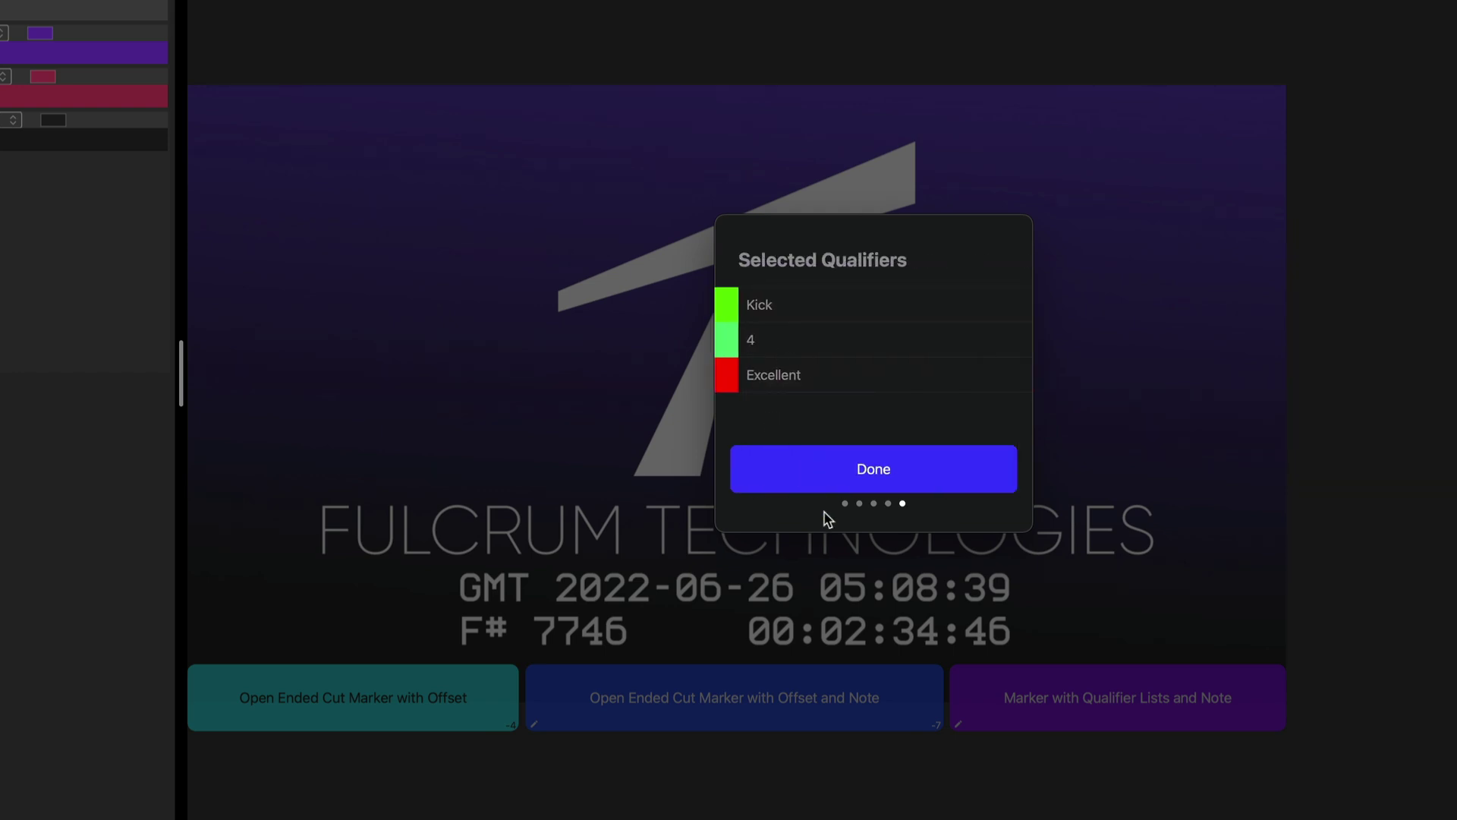
pyautogui.click(835, 480)
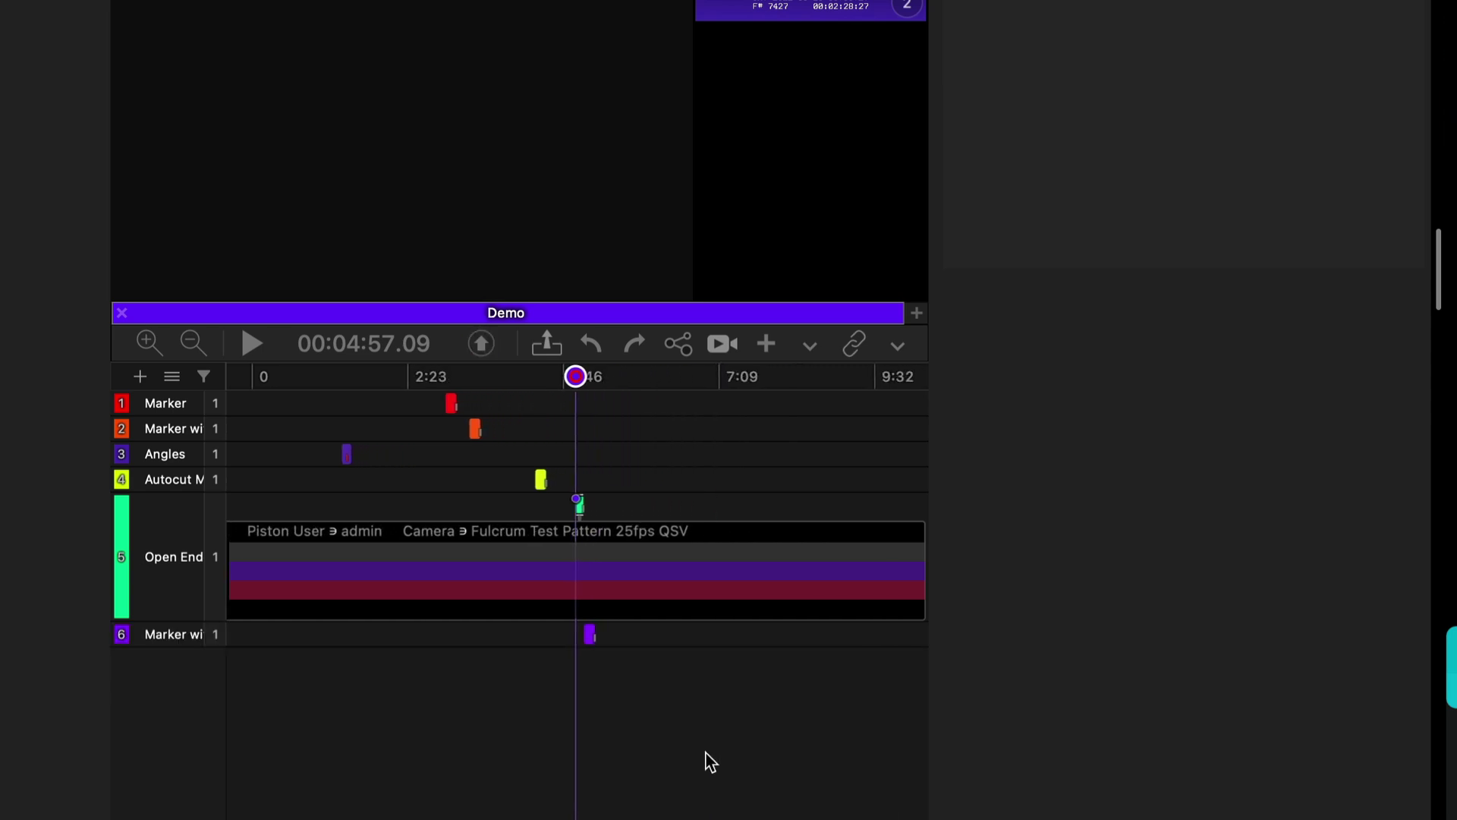
# Select the Marker with Qualifier Lists and Note clip on the Angles Demo timeline and check its qualifiers and note
pyautogui.click(663, 734)
pyautogui.press('Up')
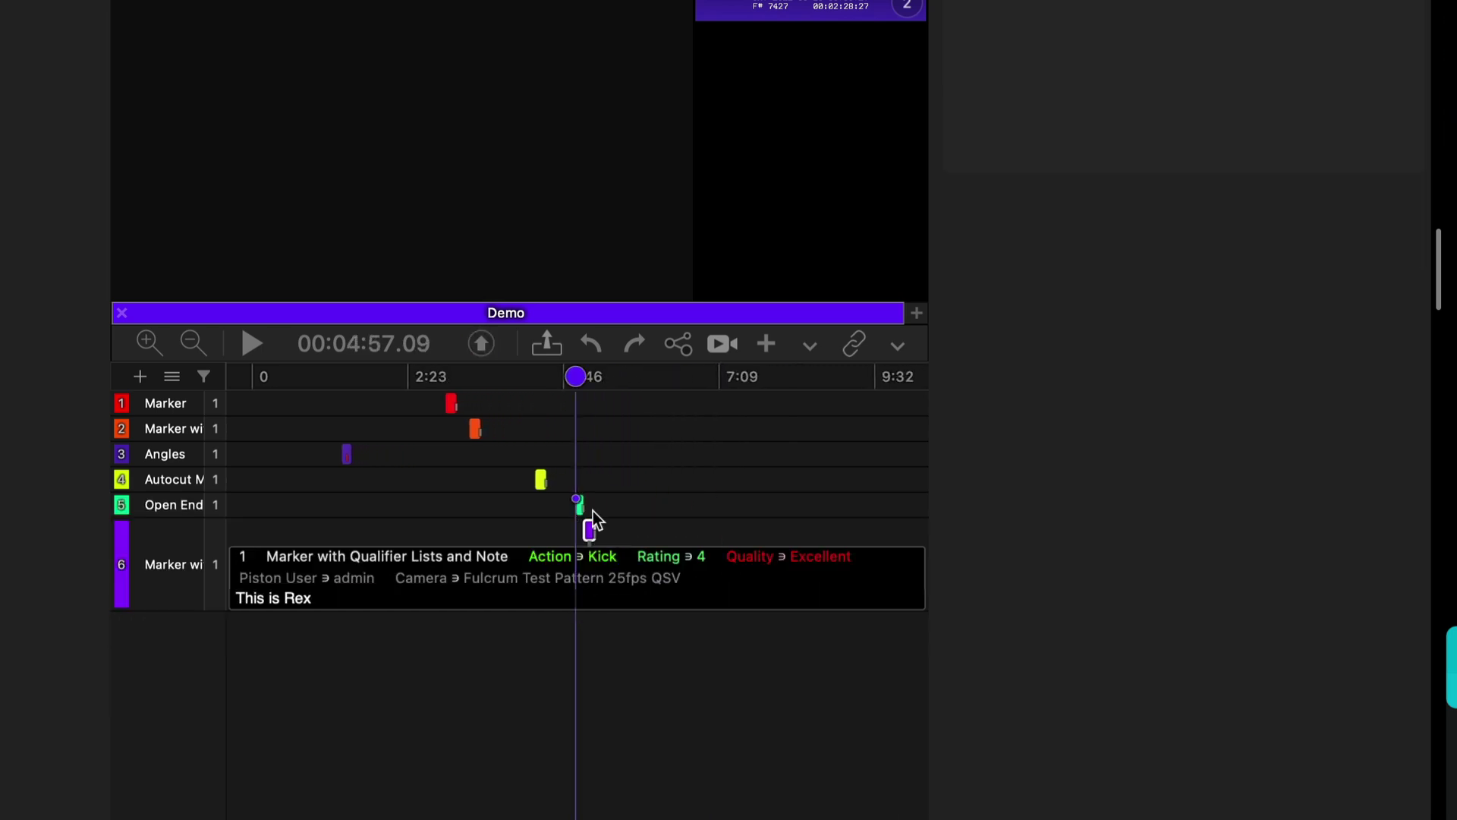
pyautogui.click(605, 536)
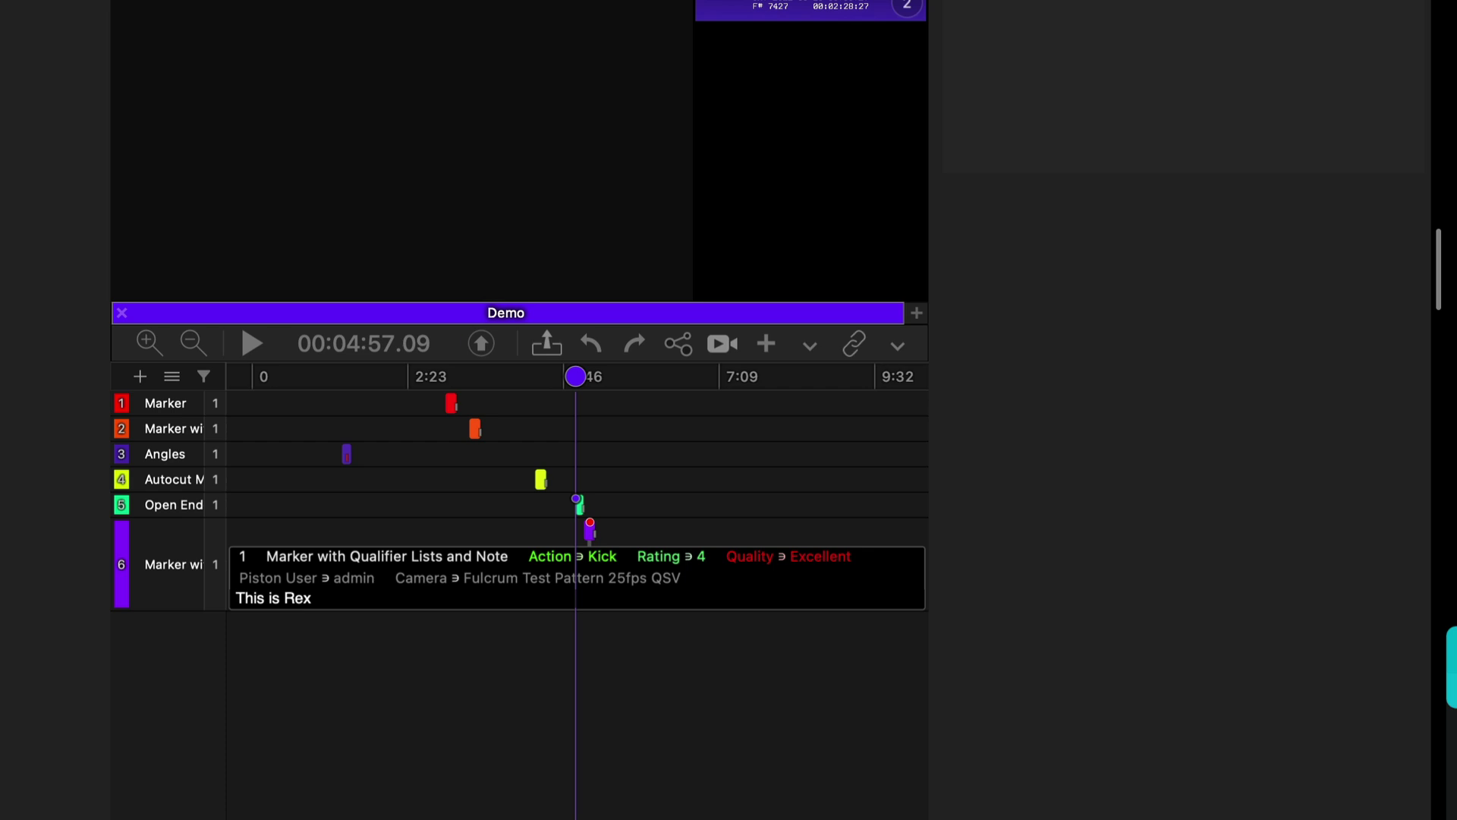